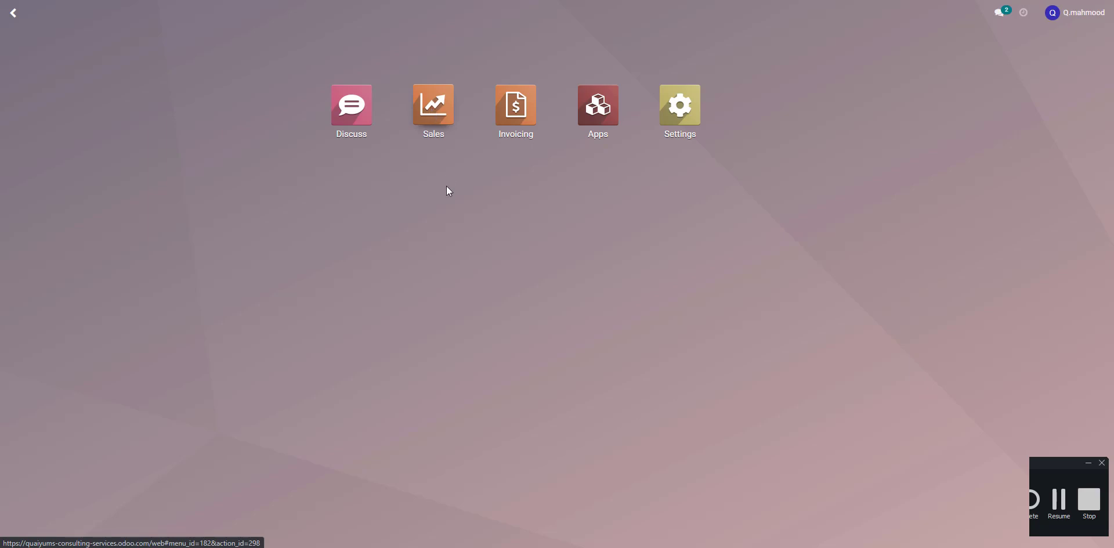
Open the Odoo Bangla customer record from the Sales customers list and start editing it
left_click(436, 118)
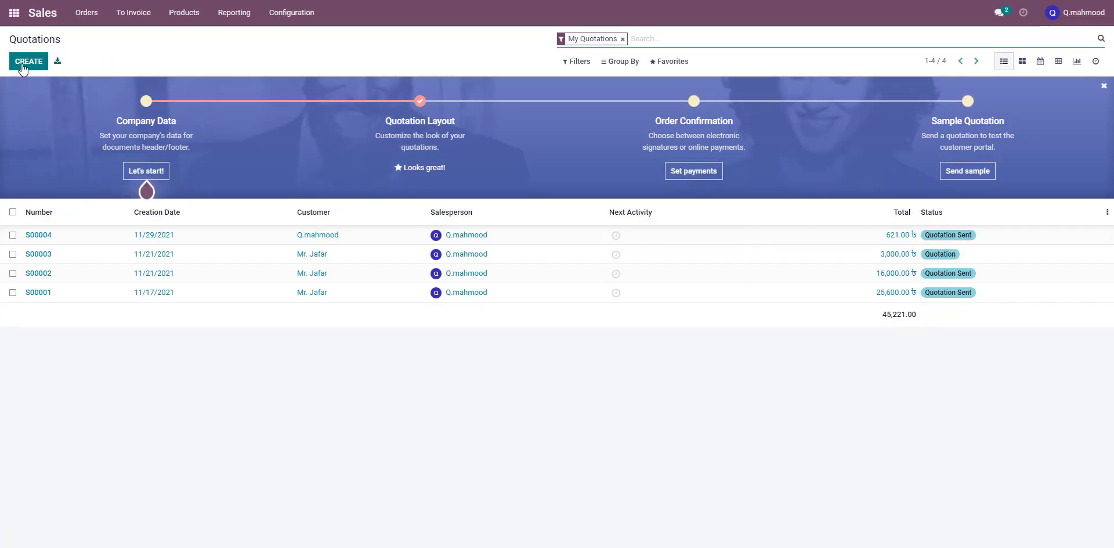
left_click(80, 15)
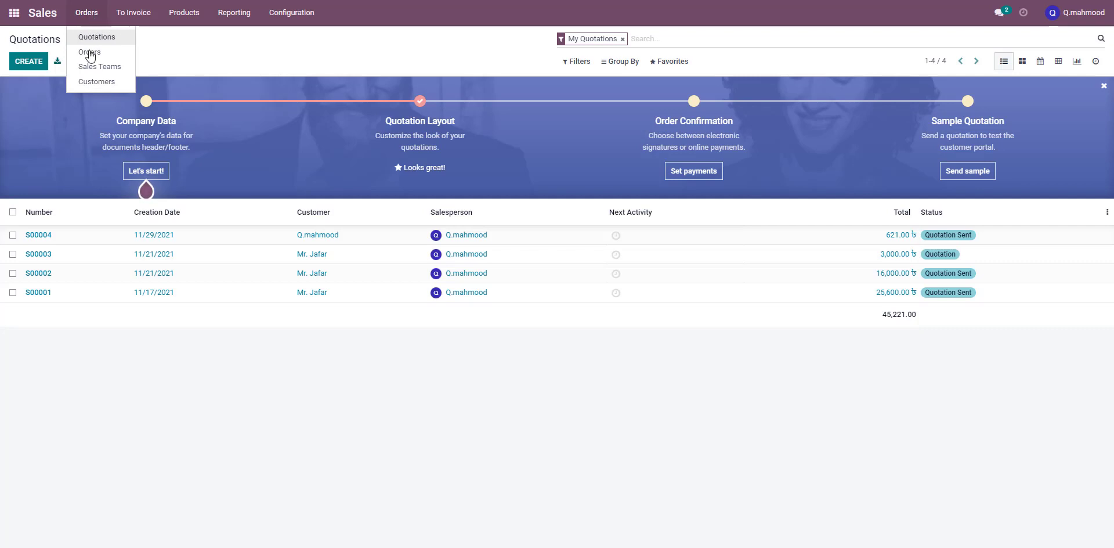
left_click(98, 84)
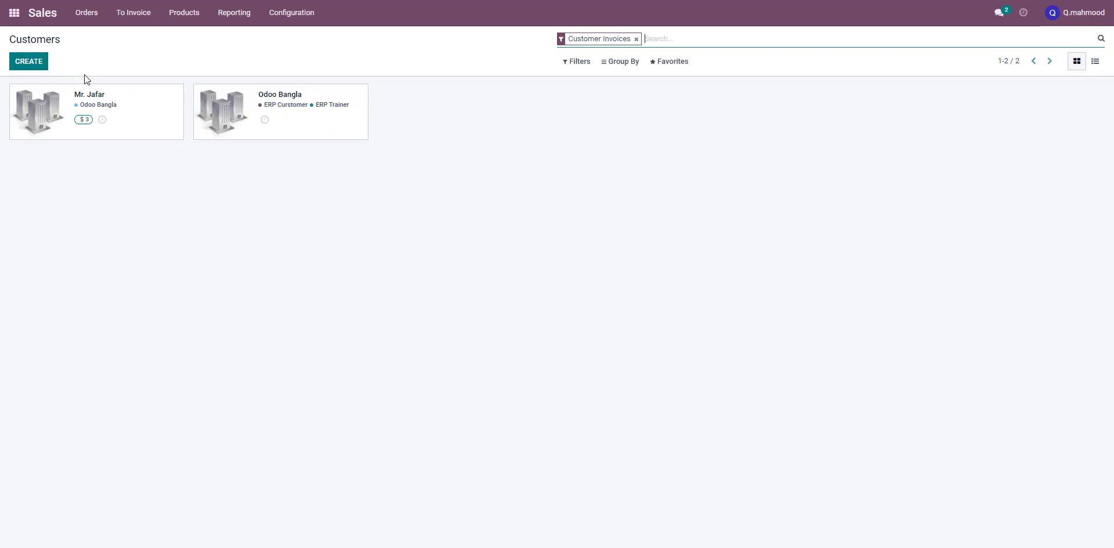
left_click(283, 100)
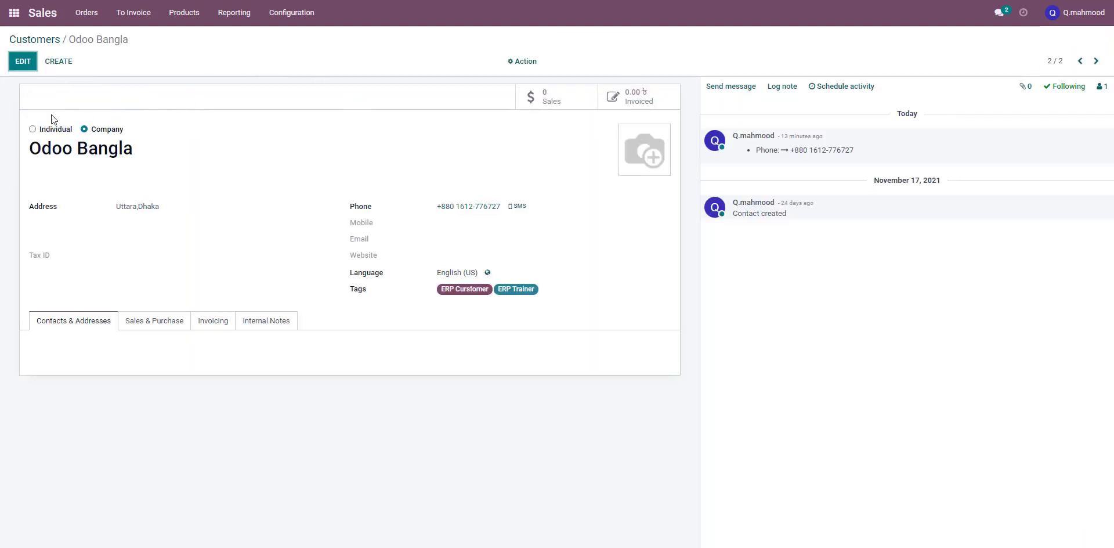
left_click(23, 61)
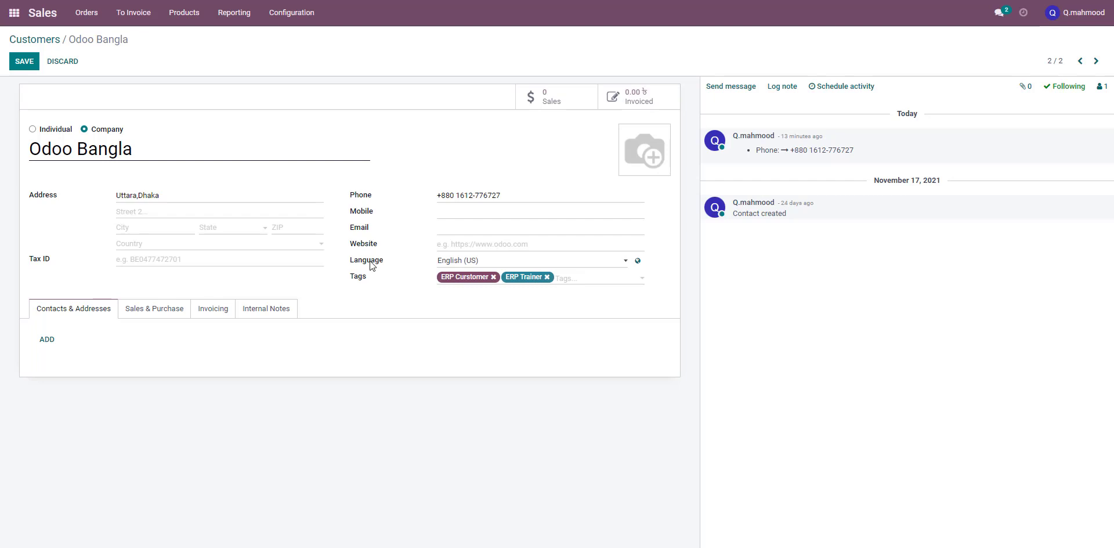
Toggle the contact type between Individual and Company, leaving it set to Company
mouse_move(370, 265)
left_click(59, 130)
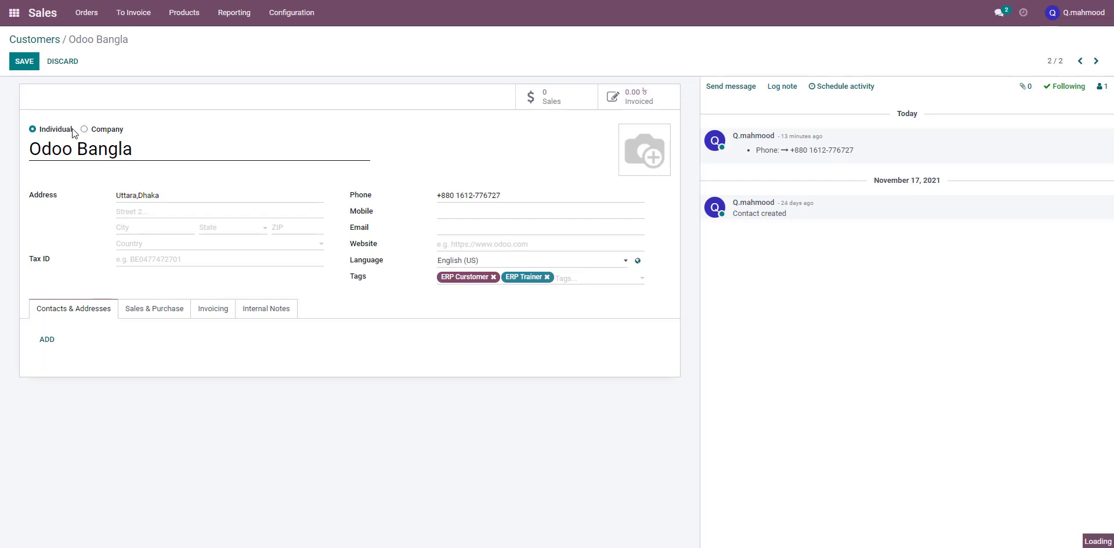
left_click(59, 133)
left_click(86, 133)
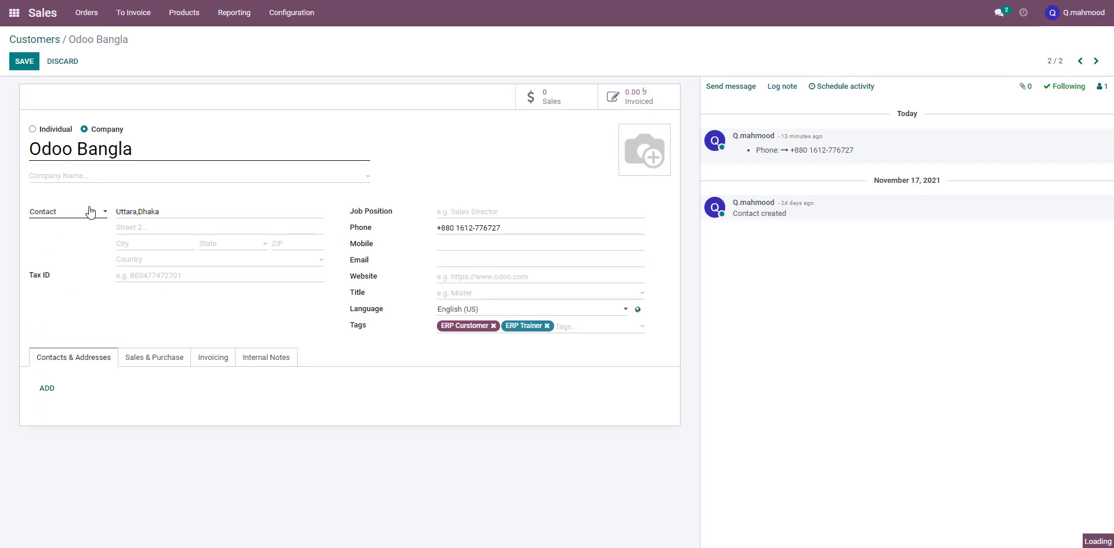
left_click(33, 130)
left_click(84, 129)
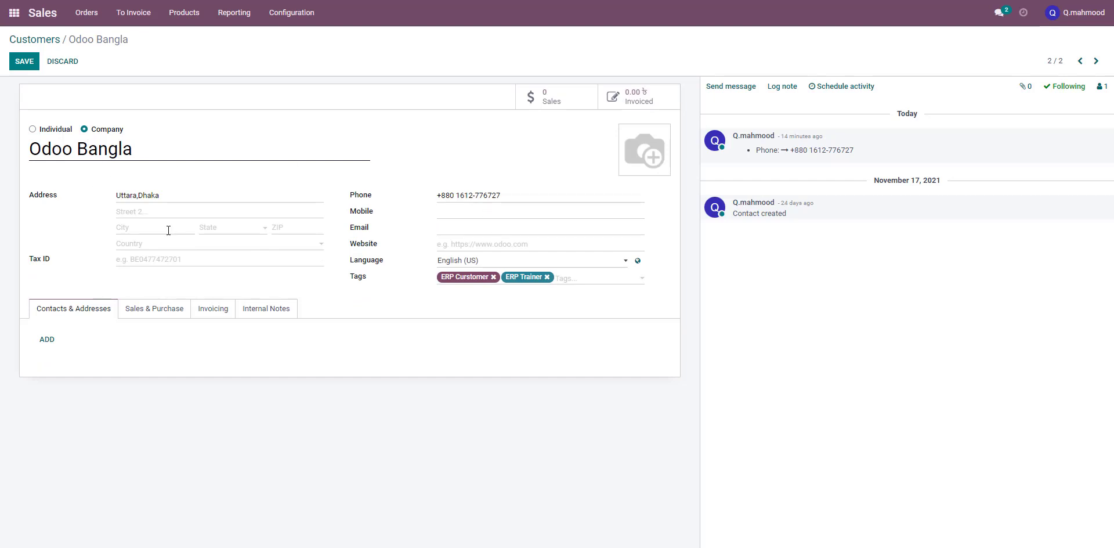
left_click(33, 130)
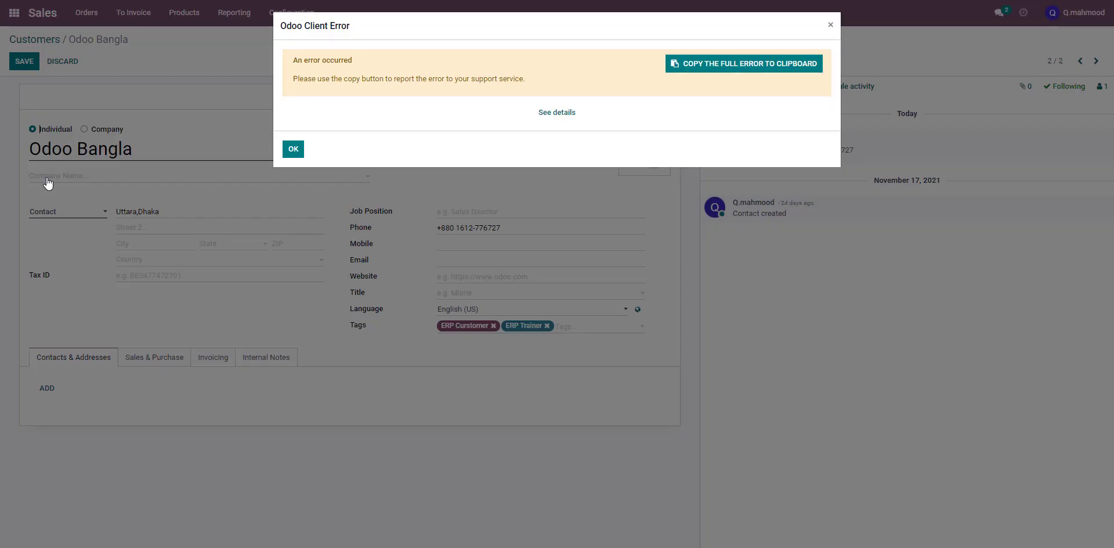
left_click(830, 25)
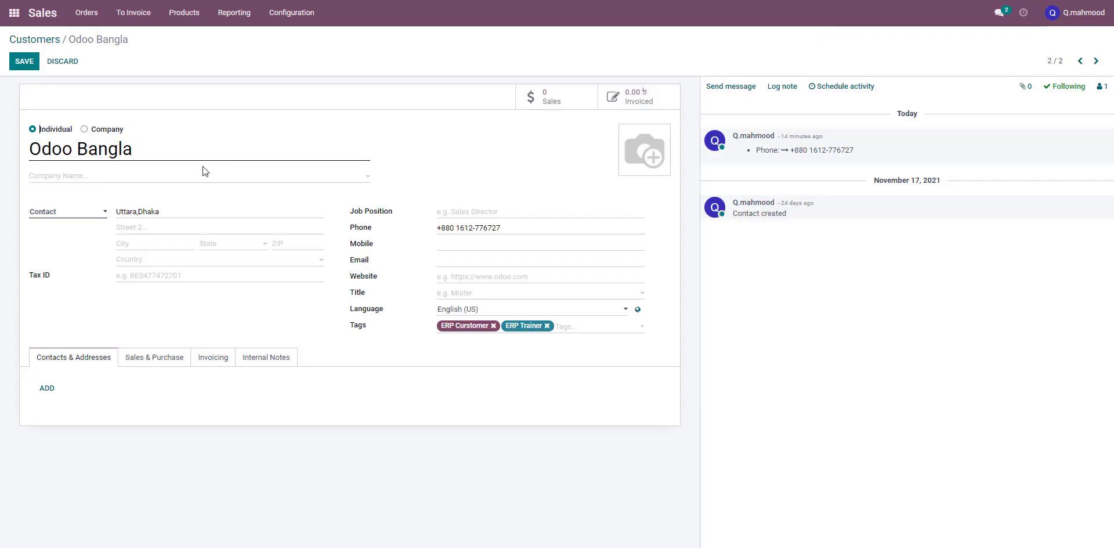
left_click(85, 129)
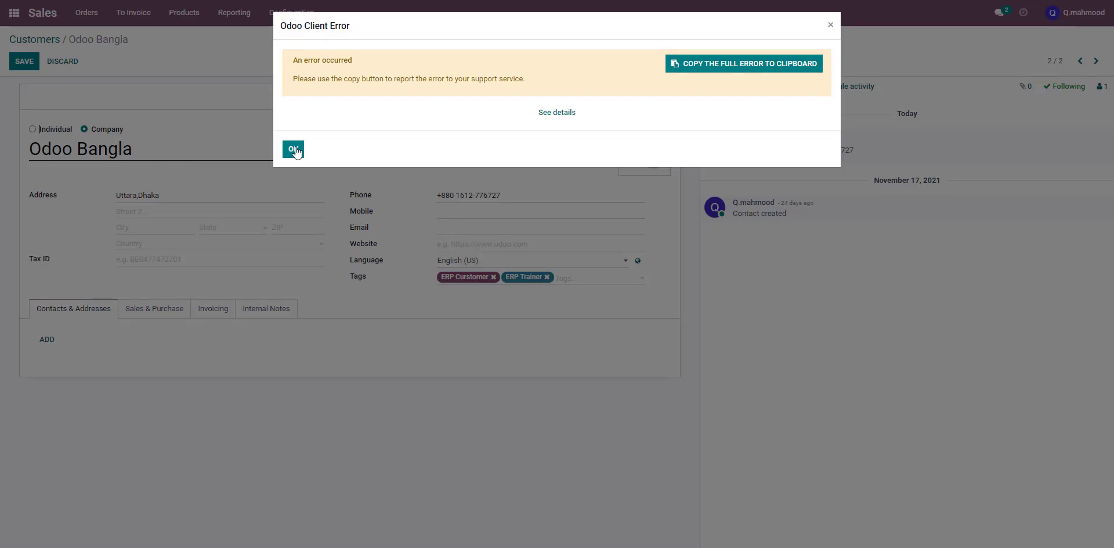
left_click(291, 148)
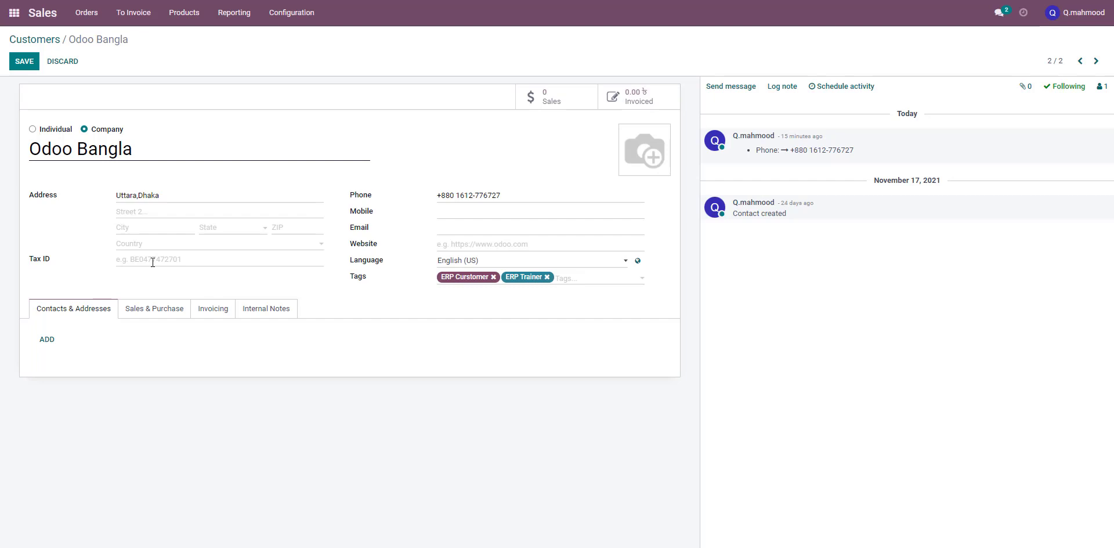
Enter the company's mobile number
left_click(155, 261)
left_click(453, 212)
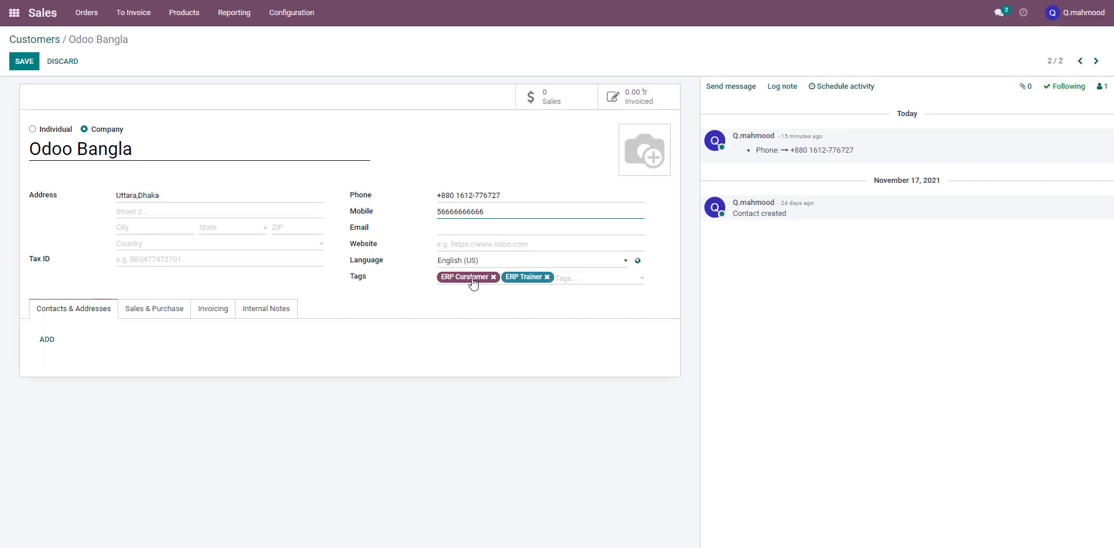
Fill in the company's e-mail address
left_click(448, 225)
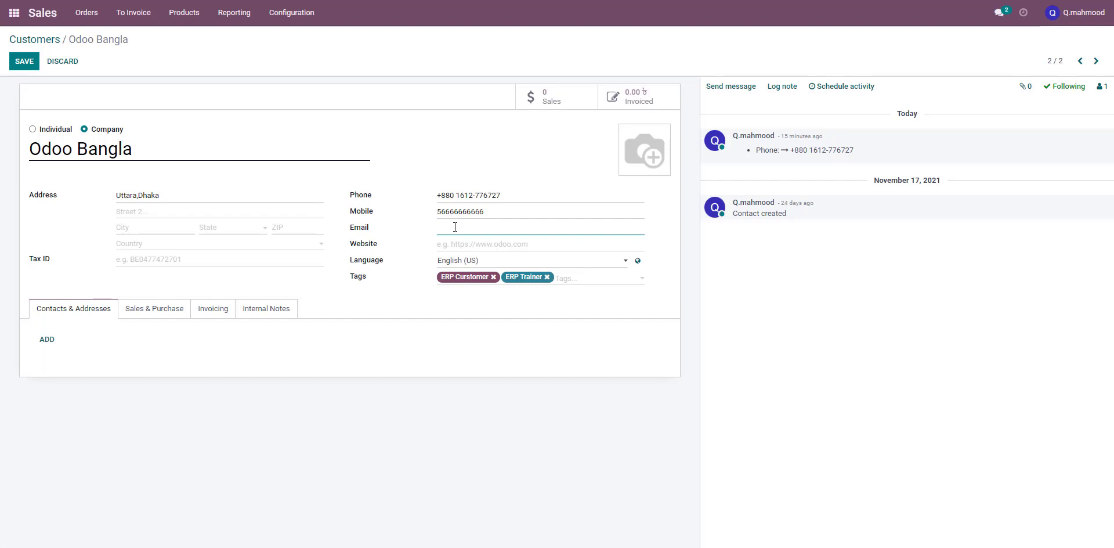
Set the website to youtube.com/odoobangla
left_click(469, 244)
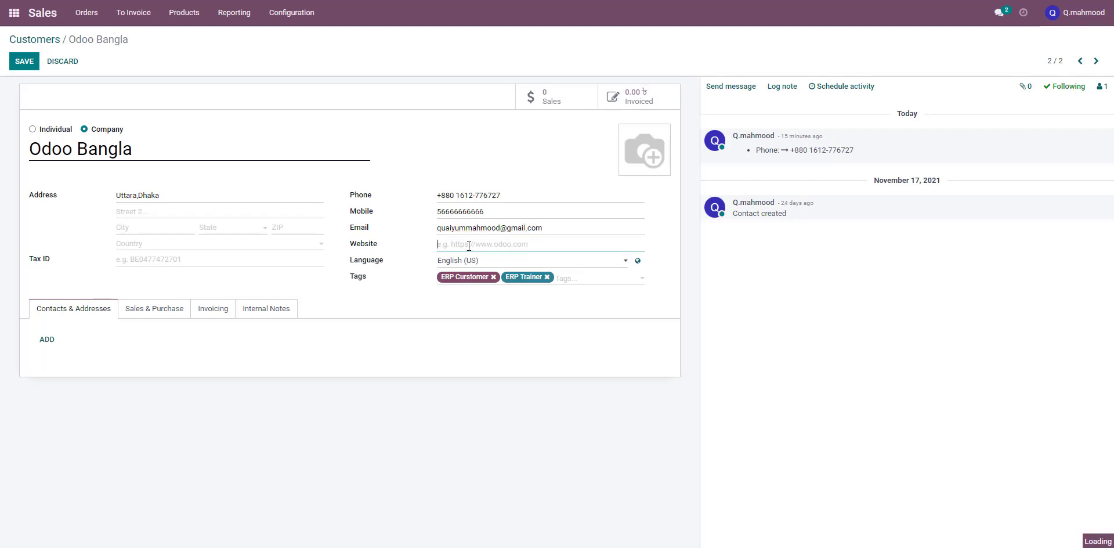
type("you")
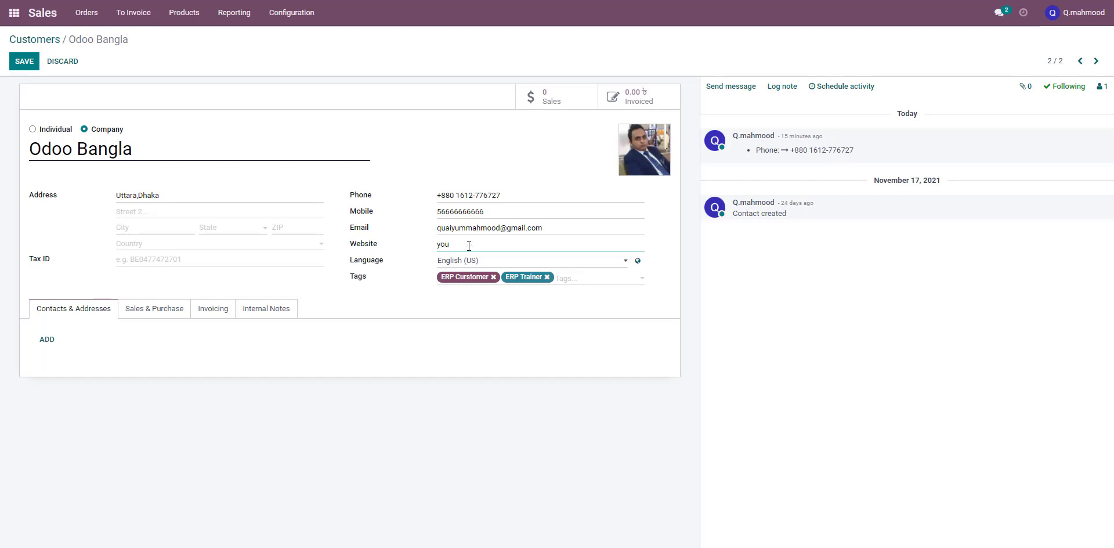
type("tube.com/odoobangla")
Choose English (US) as the customer's language
left_click(552, 227)
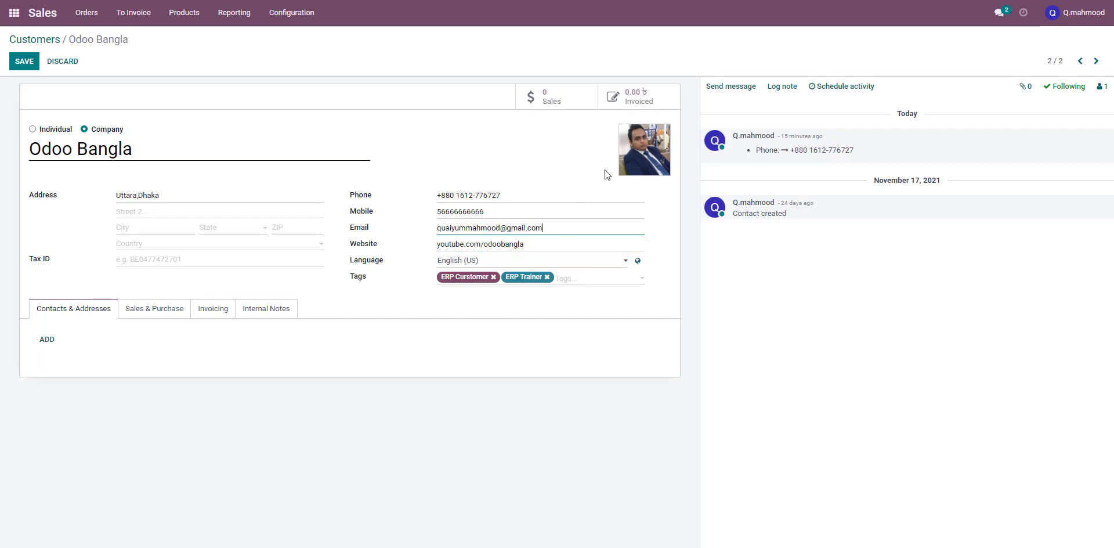
mouse_move(638, 144)
left_click(534, 246)
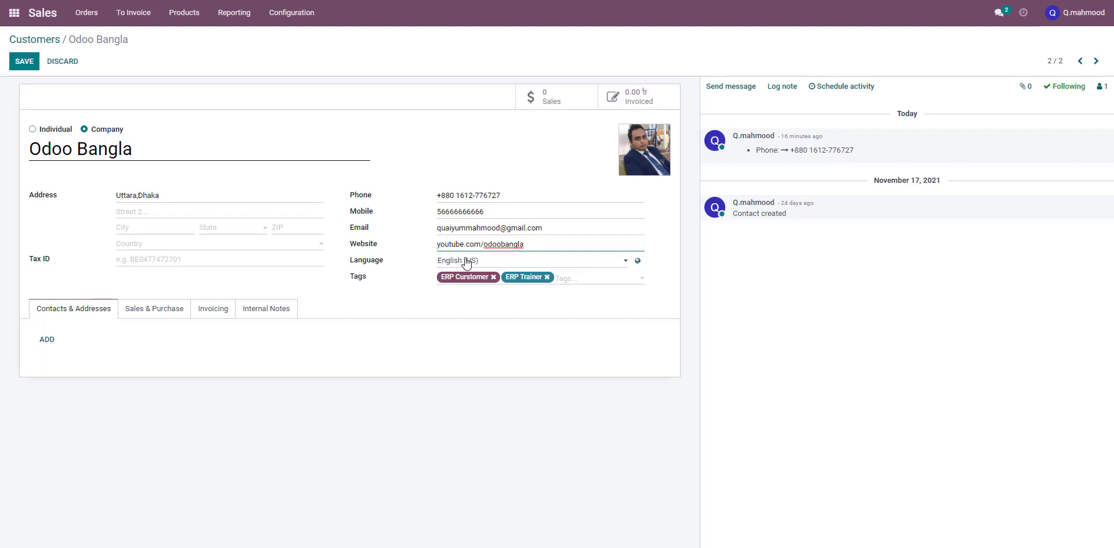
left_click(485, 261)
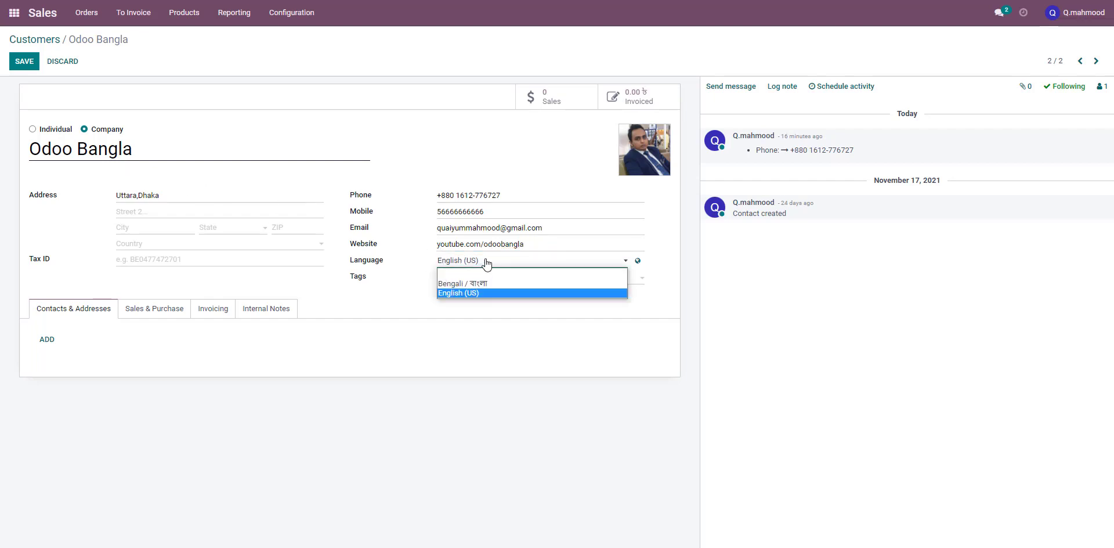
left_click(490, 262)
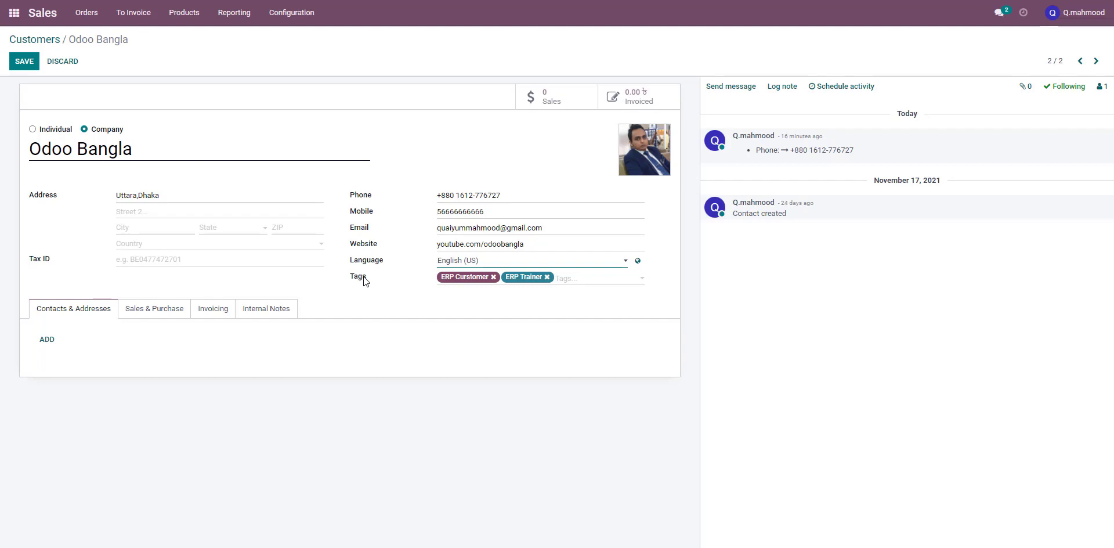
Replace the customer's tags with a newly created IT Sector tag plus the existing ERP Trainer tag
left_click(493, 277)
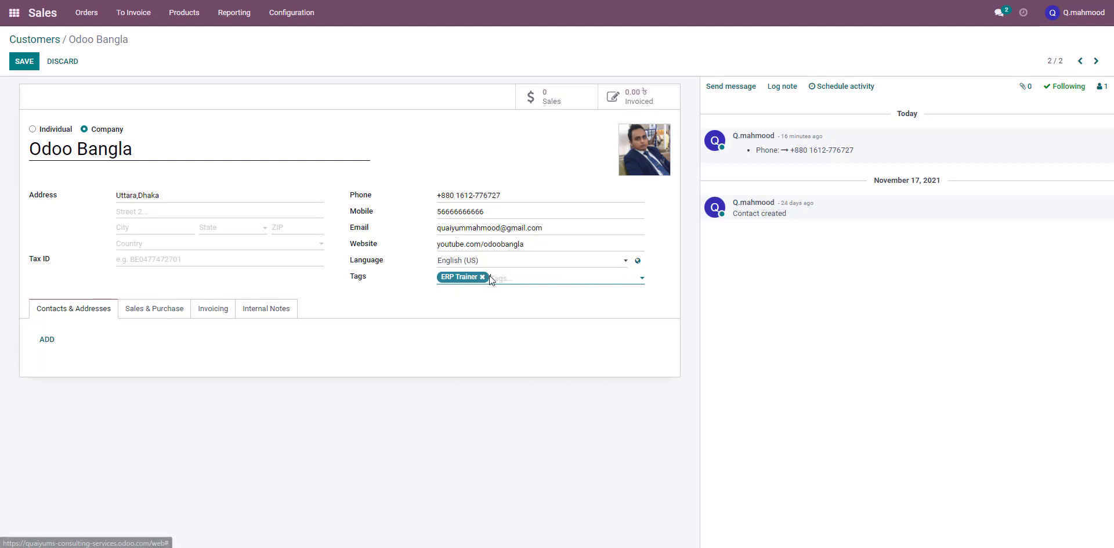
left_click(482, 276)
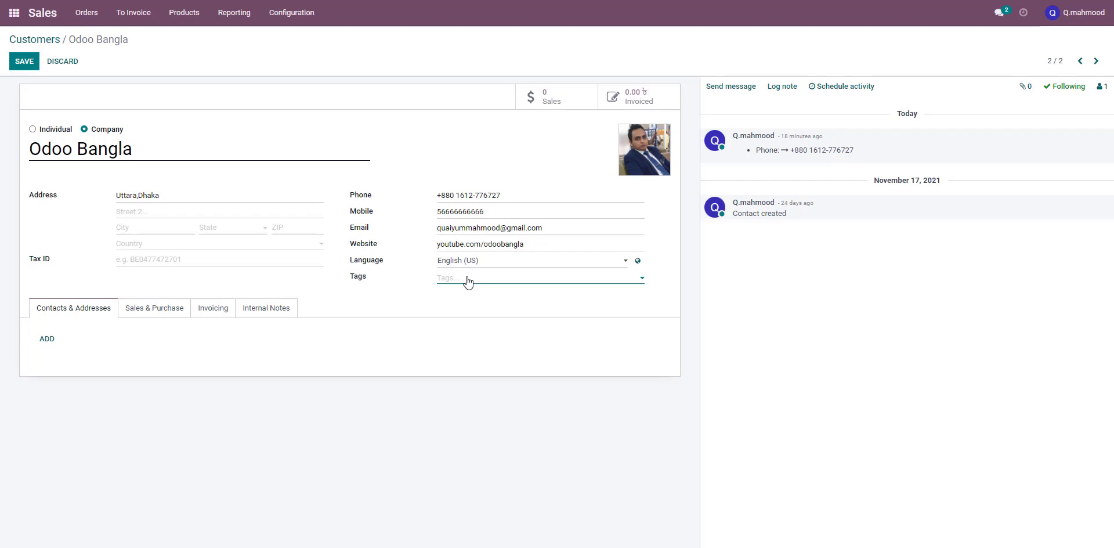
type("IT")
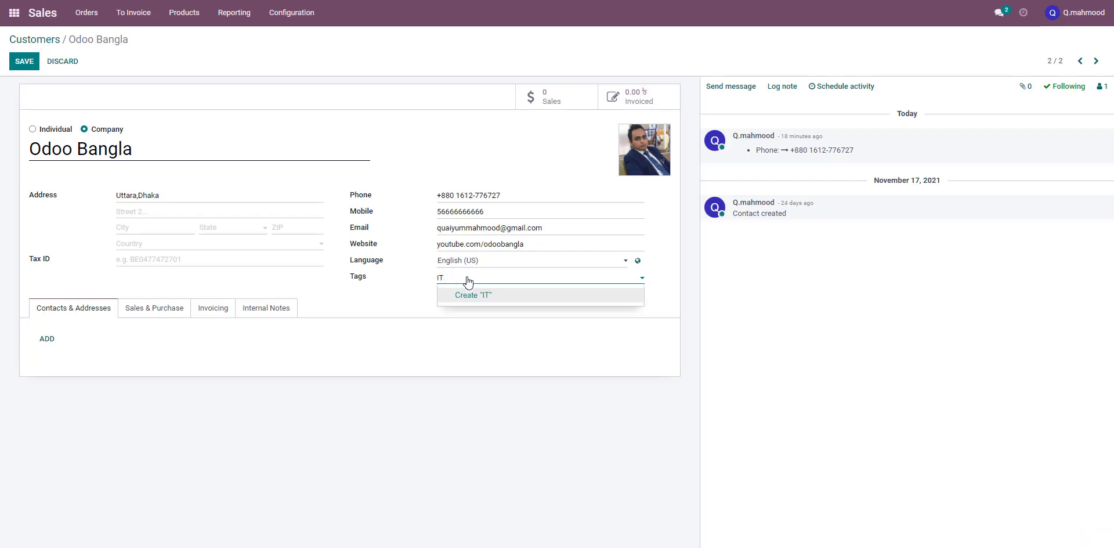
type(" D")
type("Se")
type("ctor")
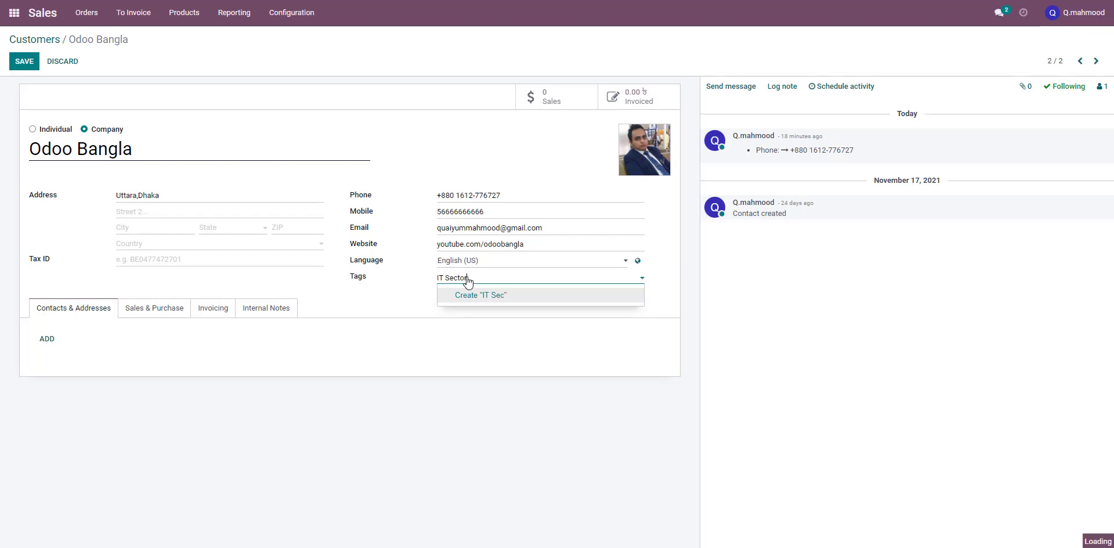
left_click(498, 296)
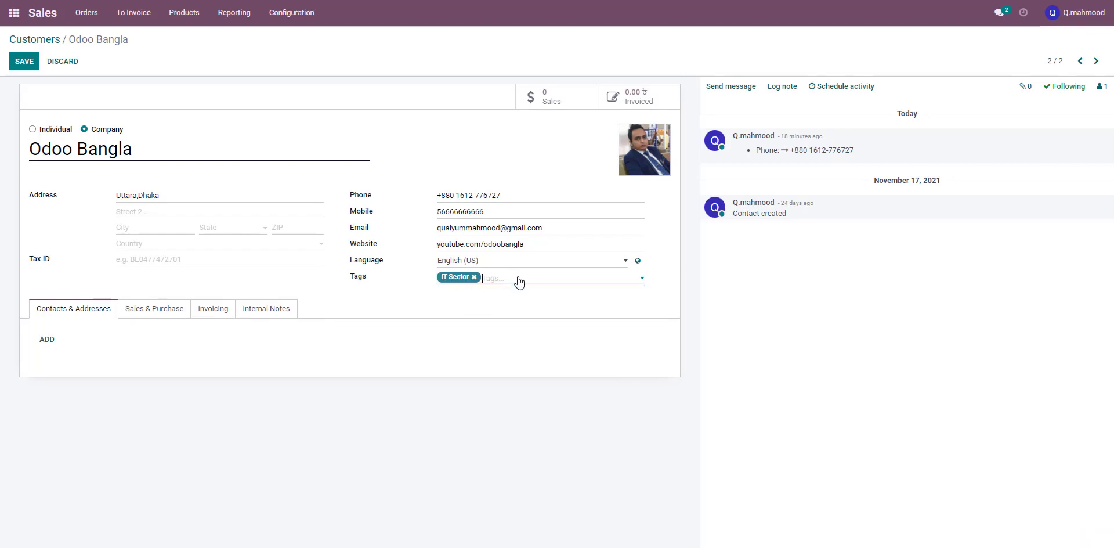
type("ERP")
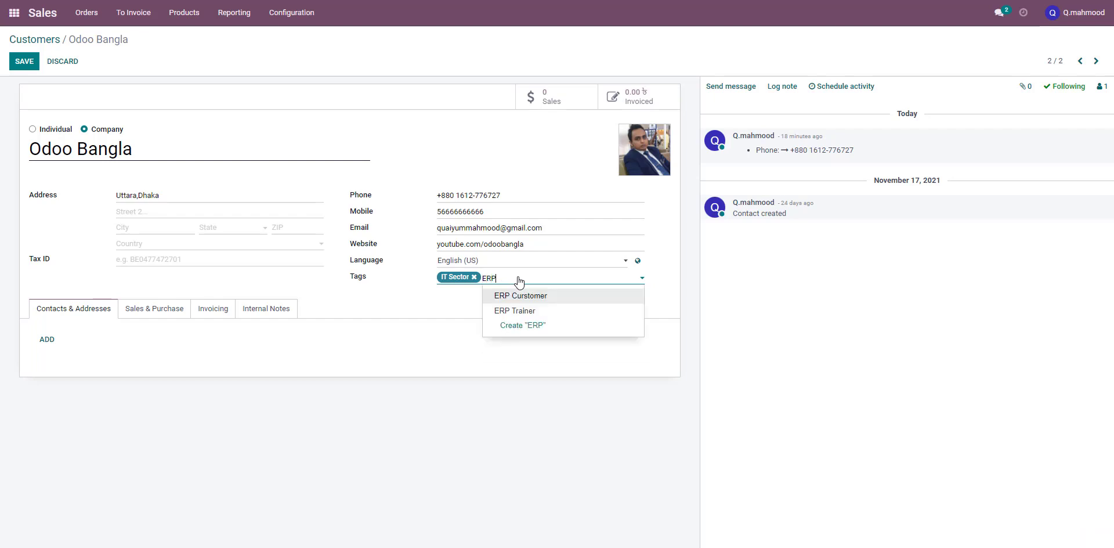
left_click(542, 311)
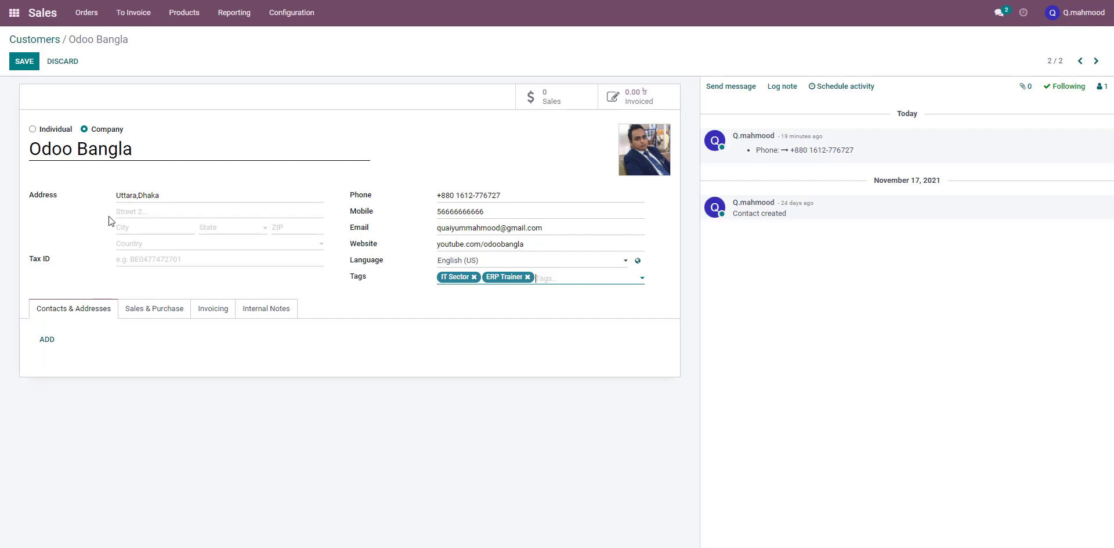
Add a new contact person of type Contact and enter the person's name
left_click(47, 340)
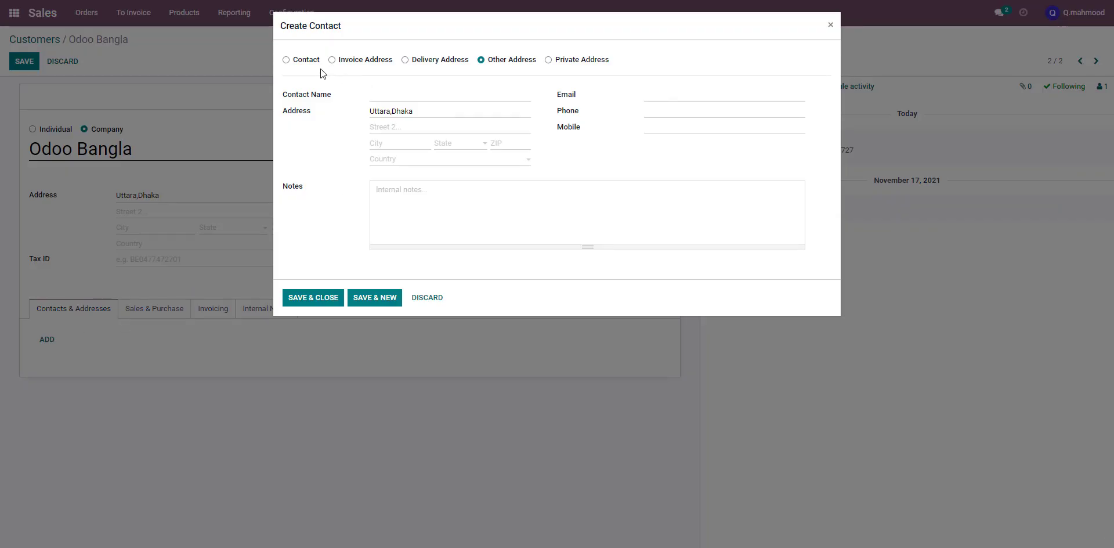
mouse_move(298, 65)
left_click(302, 64)
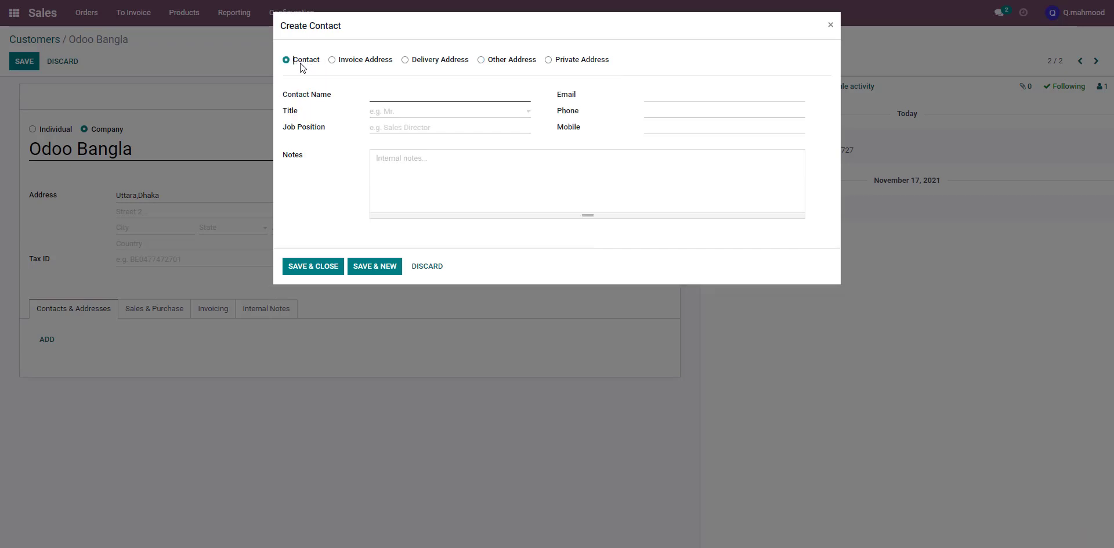
left_click(333, 61)
left_click(405, 60)
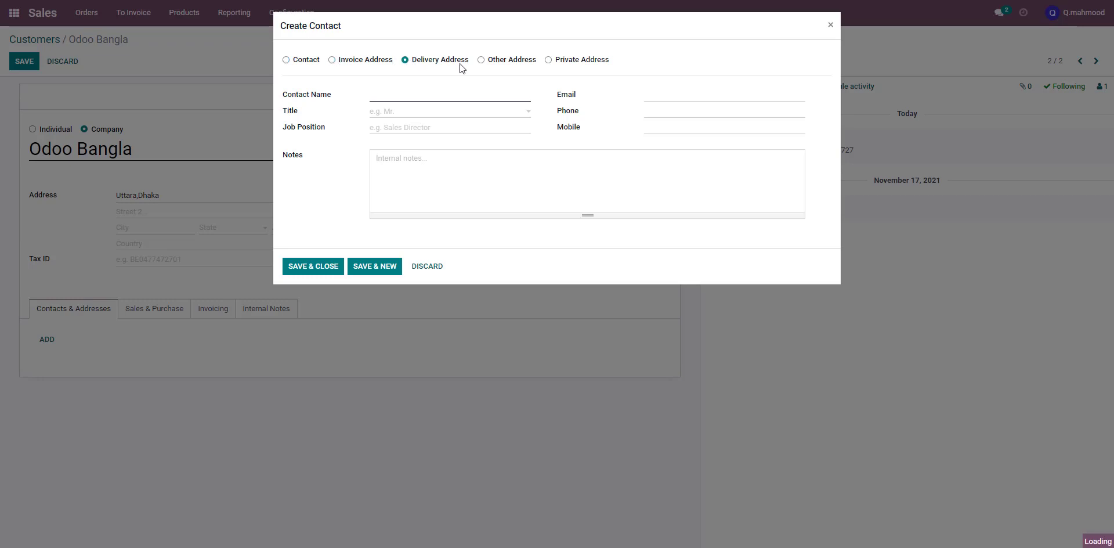
left_click(481, 61)
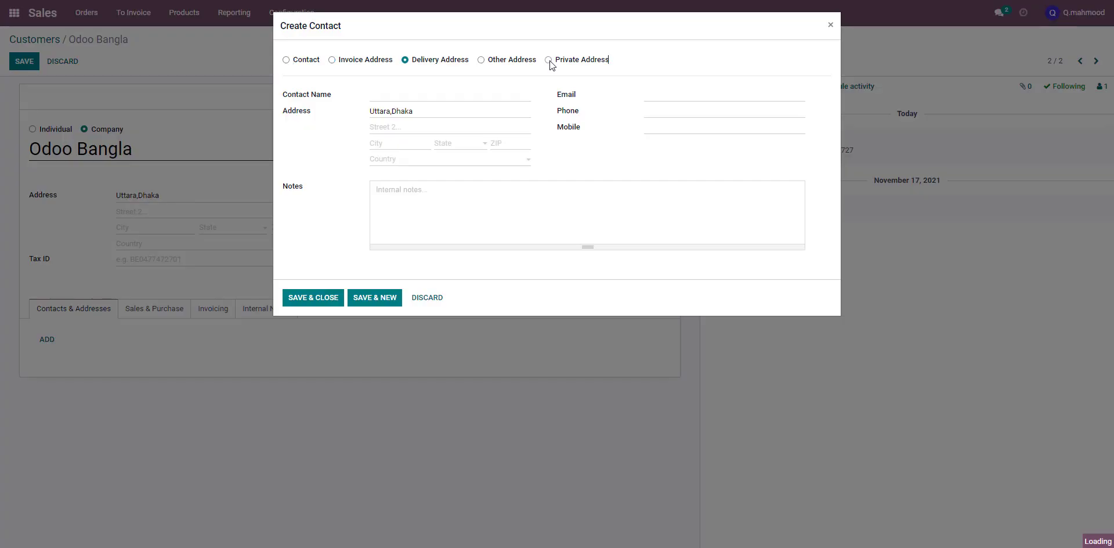
left_click(549, 60)
mouse_move(438, 63)
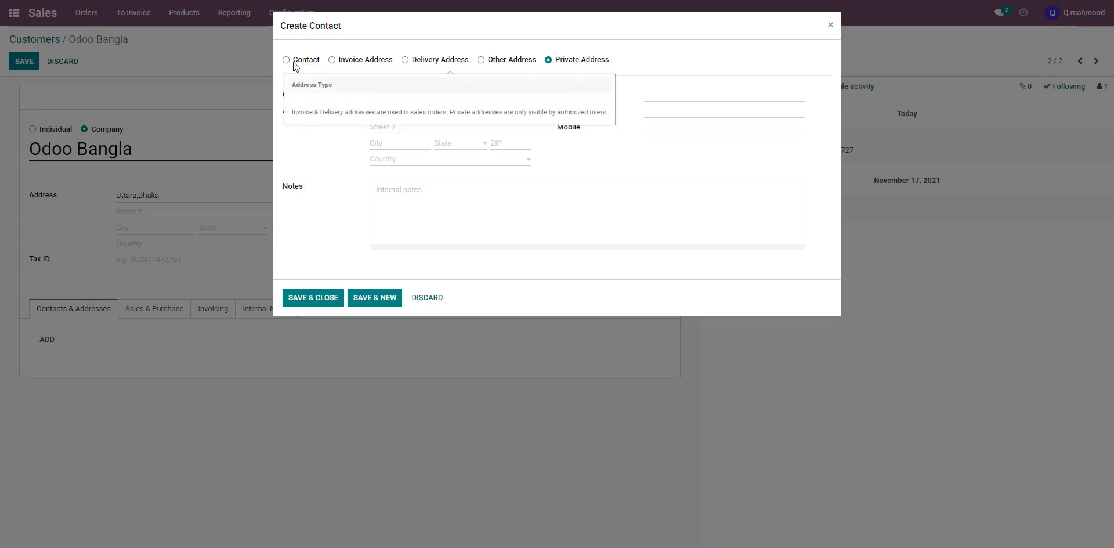
left_click(293, 64)
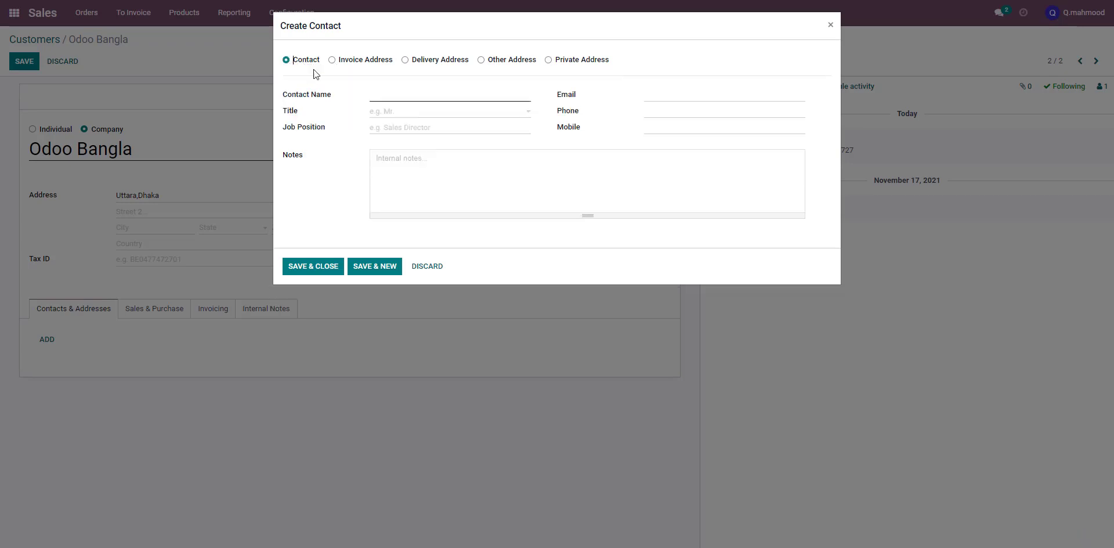
left_click(405, 98)
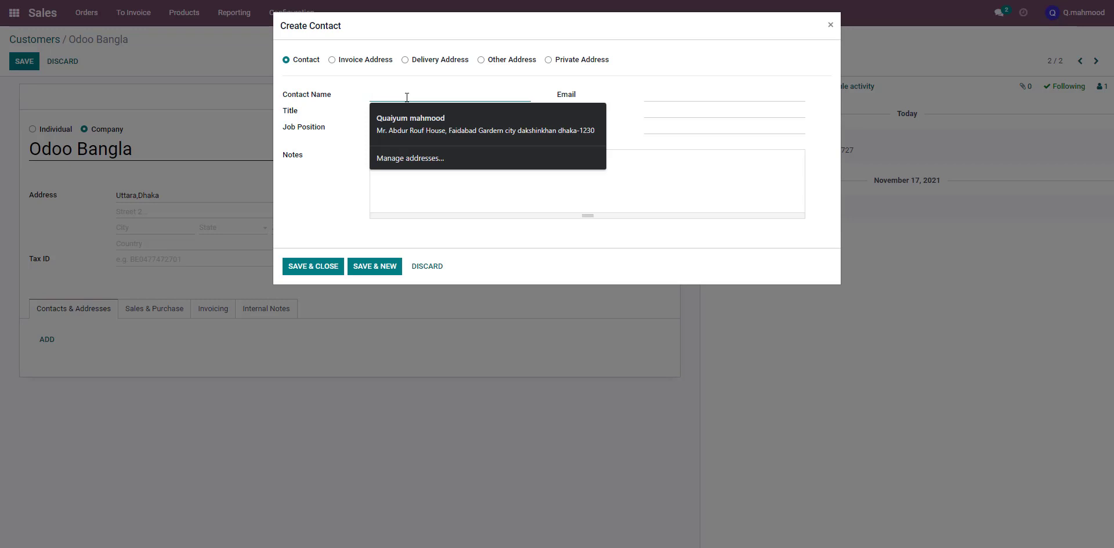
type("Mr. Mahmood")
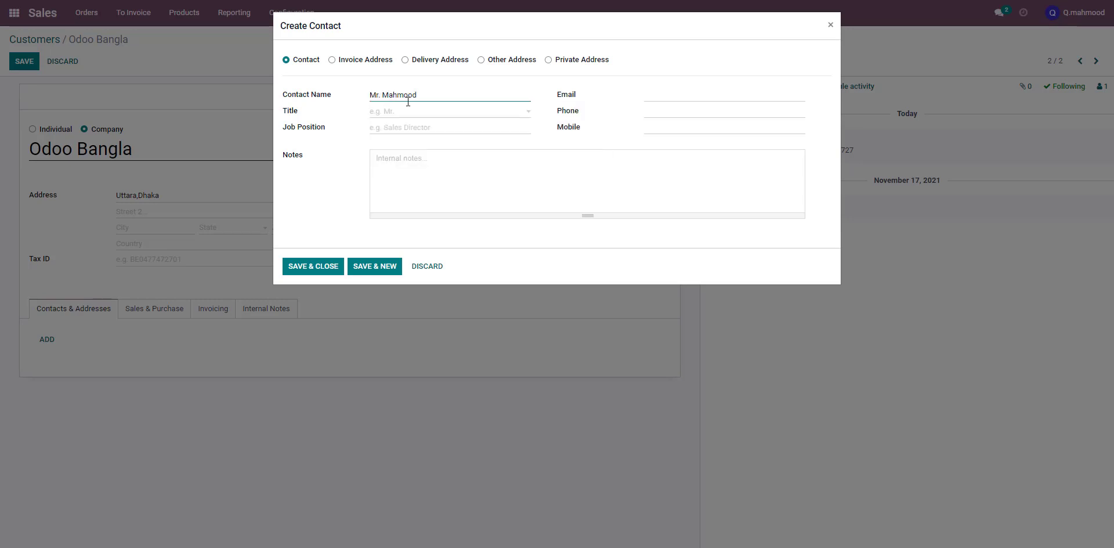
Create a new title Head of the purchase for the contact
left_click(410, 114)
type("He")
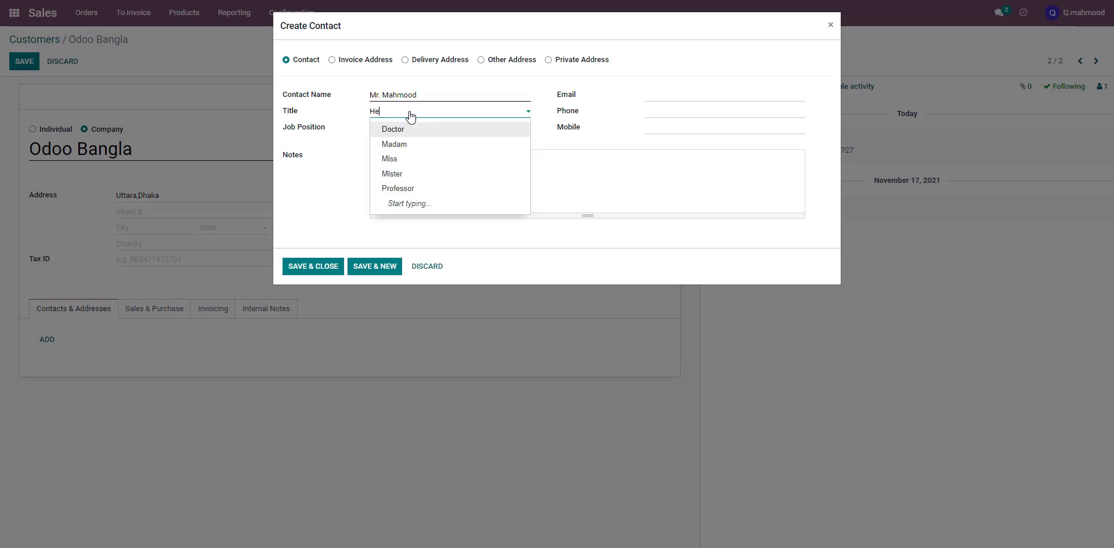
type("ad i")
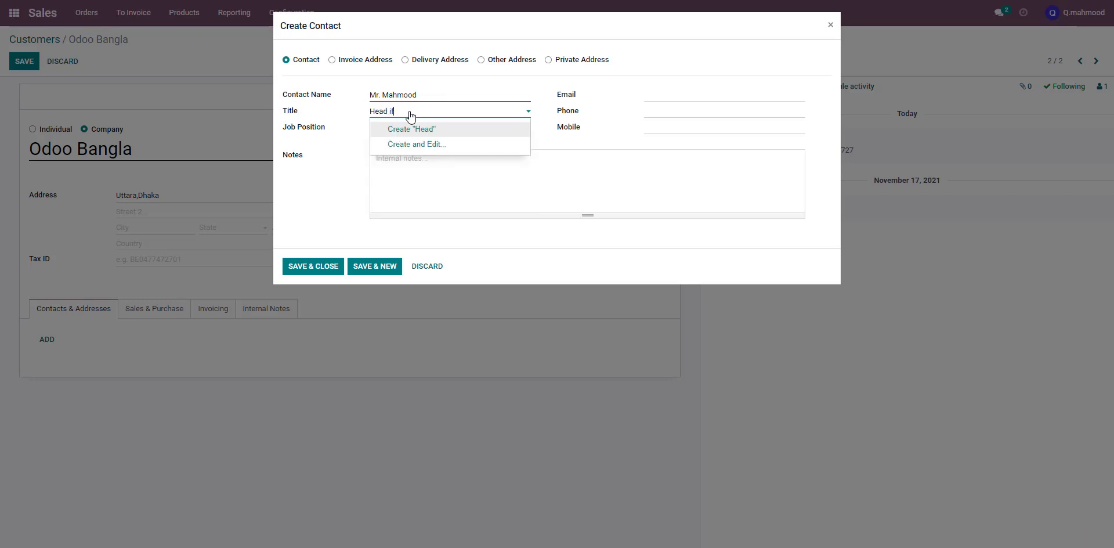
key("BackSpace")
type("of the purchase")
left_click(434, 130)
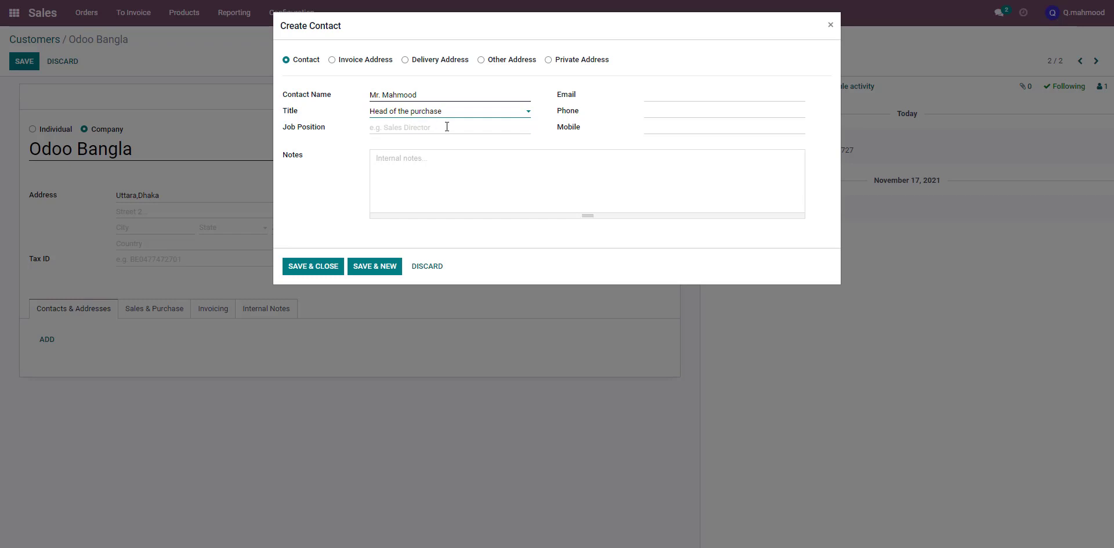
Set the contact's title to Mister and the job position to Head of purchase
left_click(471, 111)
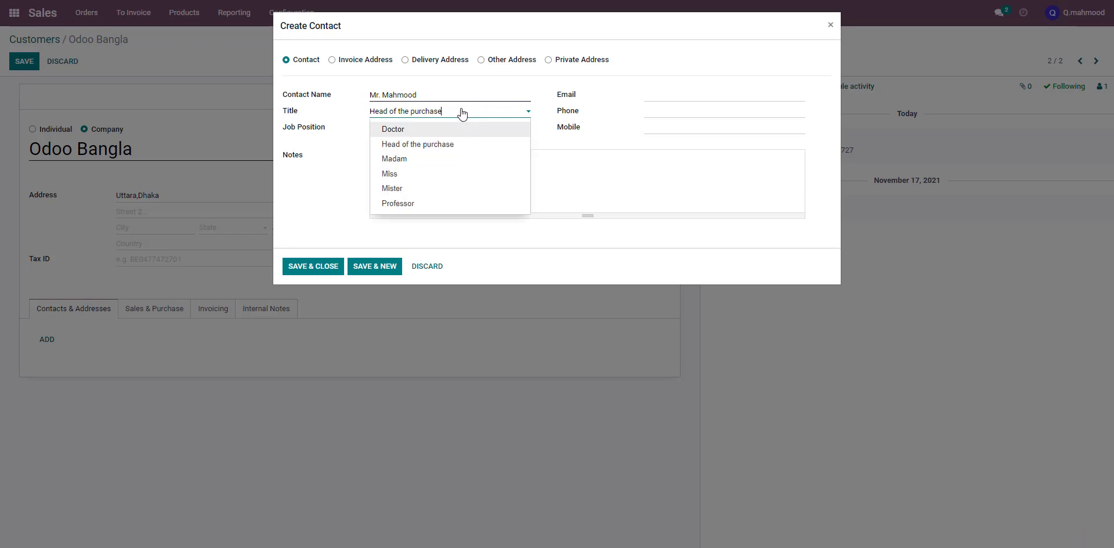
left_click(462, 113)
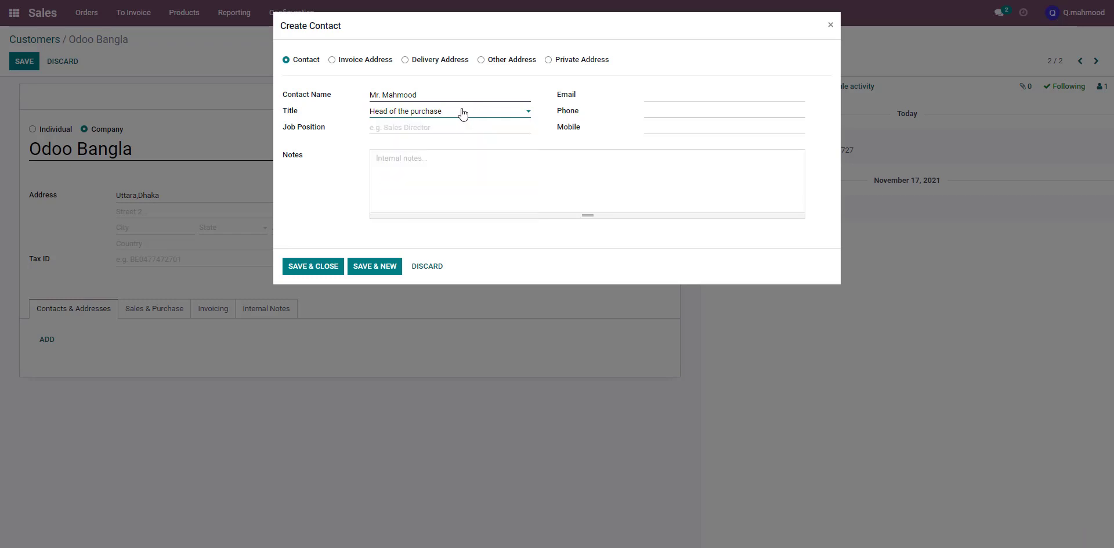
left_click(463, 114)
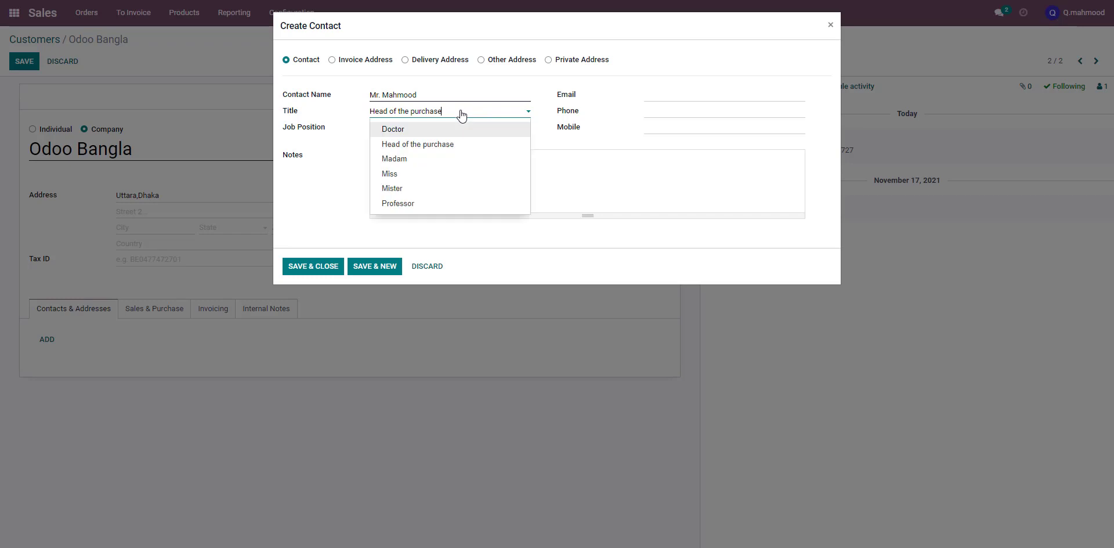
left_click(415, 188)
left_click(405, 129)
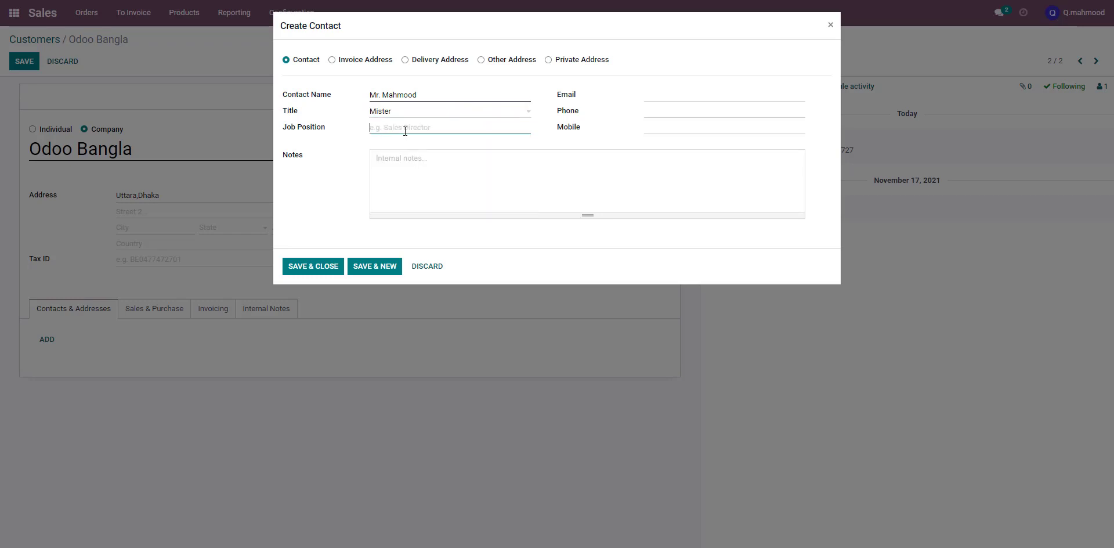
type("Head of purchase")
left_click(465, 174)
Fill in the contact's email field and phone number
left_click(667, 94)
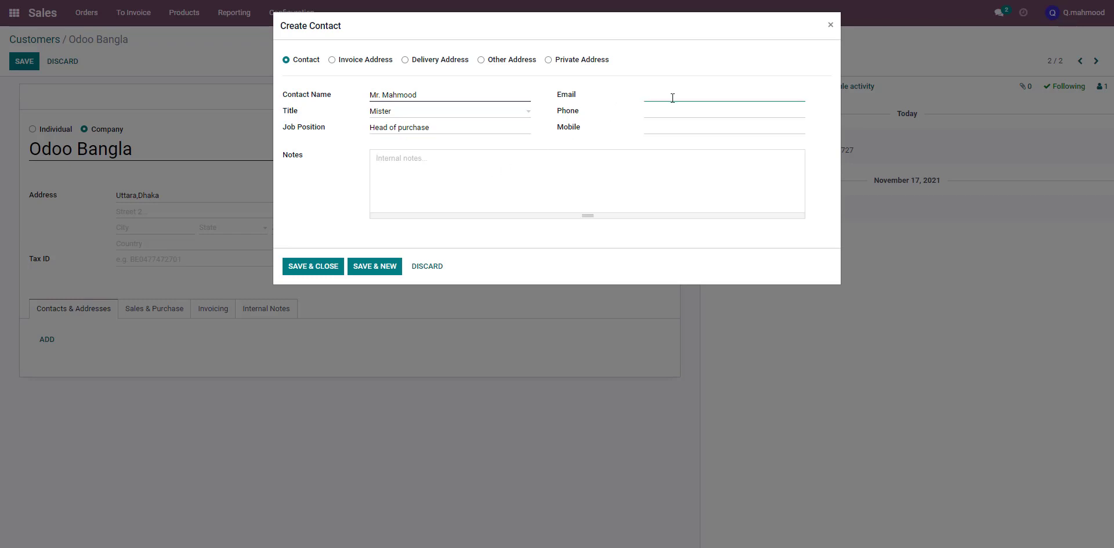
type("q")
left_click(674, 112)
type("555")
left_click(676, 93)
left_click(676, 128)
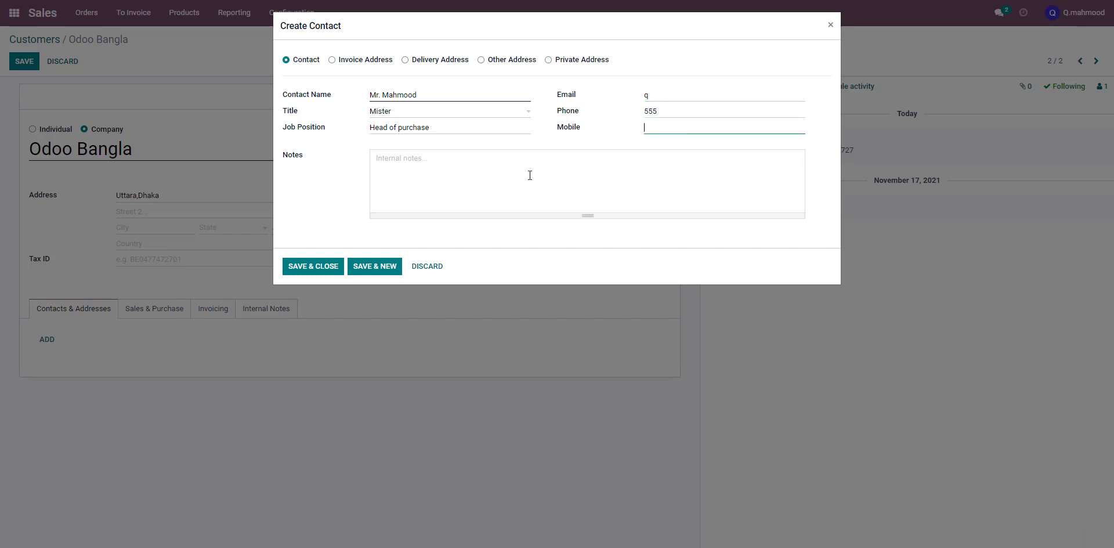
Add a note that in case of emergency this contact handles any sales issues with odoo bangla
left_click(461, 167)
left_click(410, 163)
type("in")
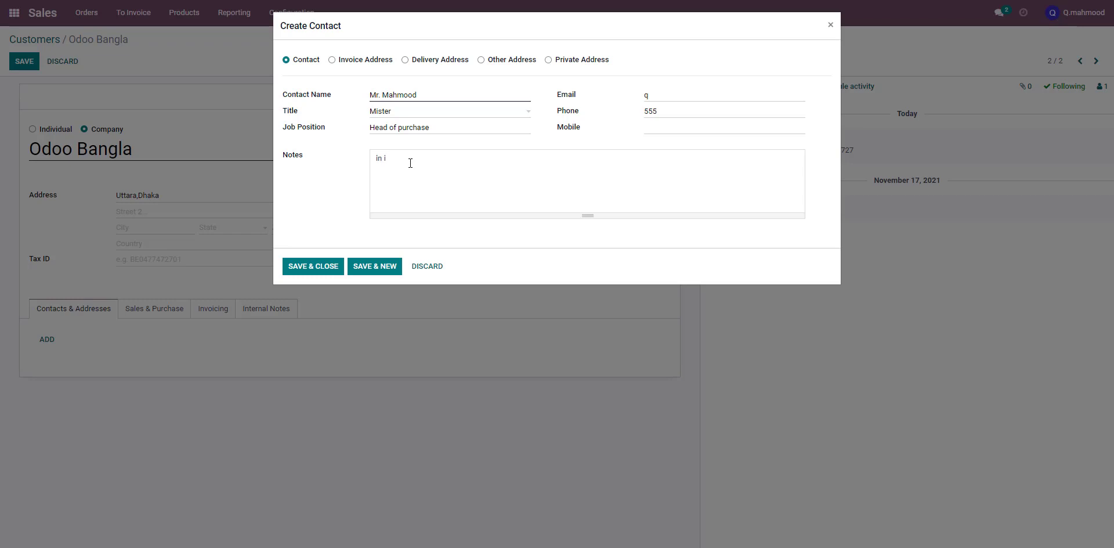
type("case of emergency we will deal with Mr. Mahmood")
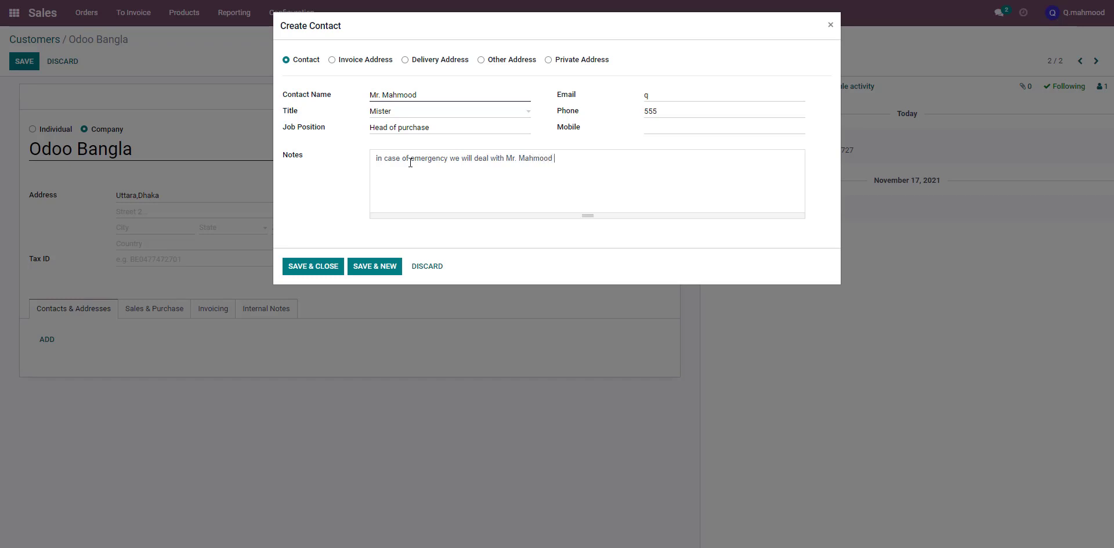
type(" for any sales issues with odoo bangla.")
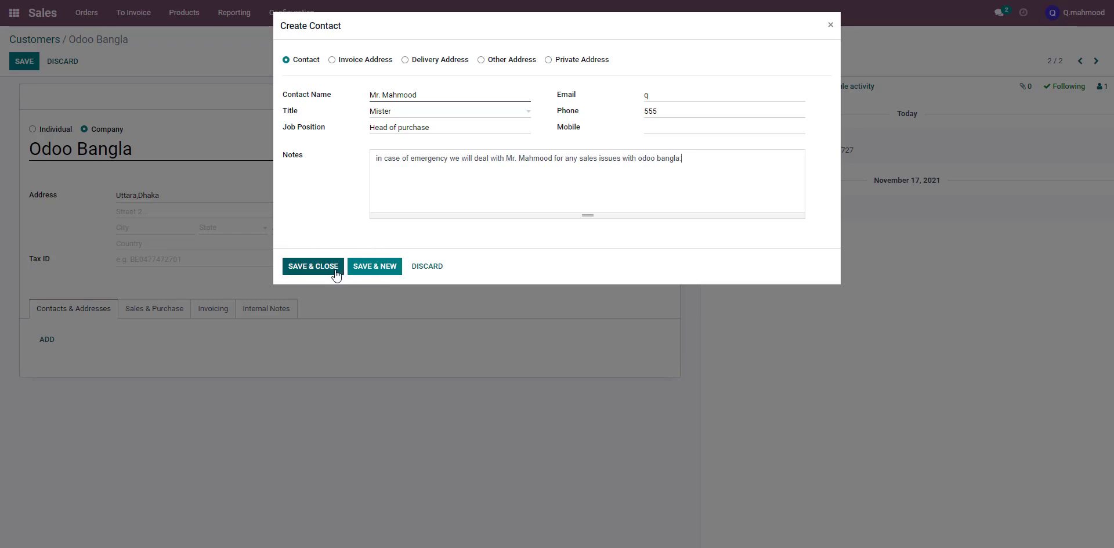
Save the contact and start a second one of type Other Address, entering the person's name
left_click(374, 268)
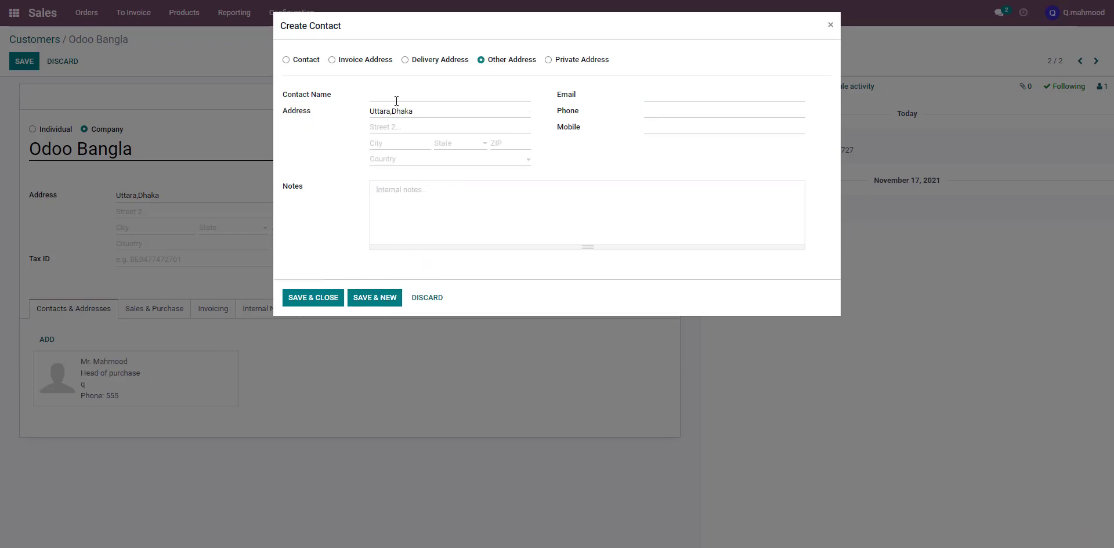
left_click(396, 97)
type("Mr.")
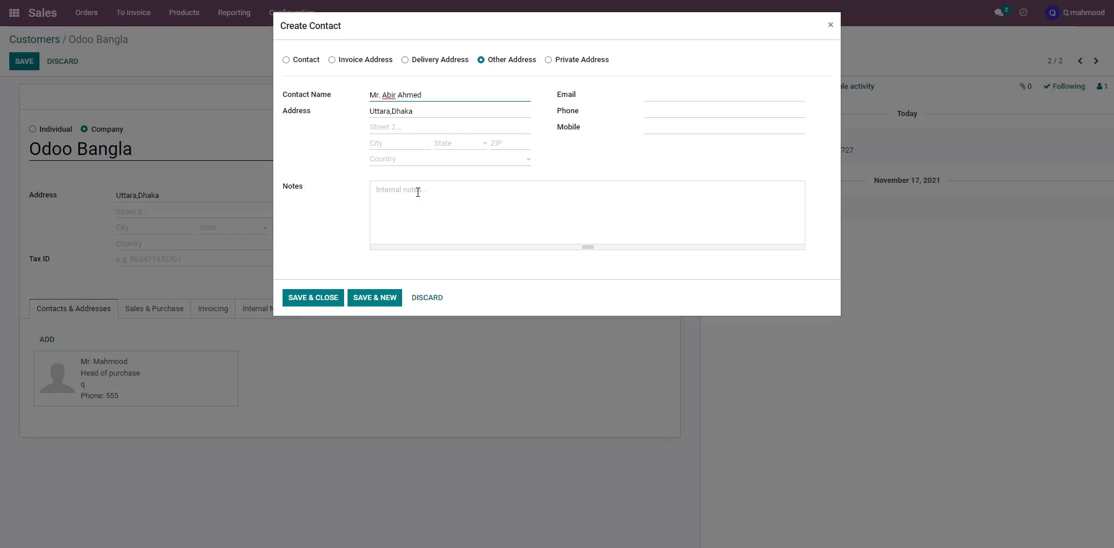
Fill in the second contact's phone number and email field
left_click(417, 192)
left_click(713, 116)
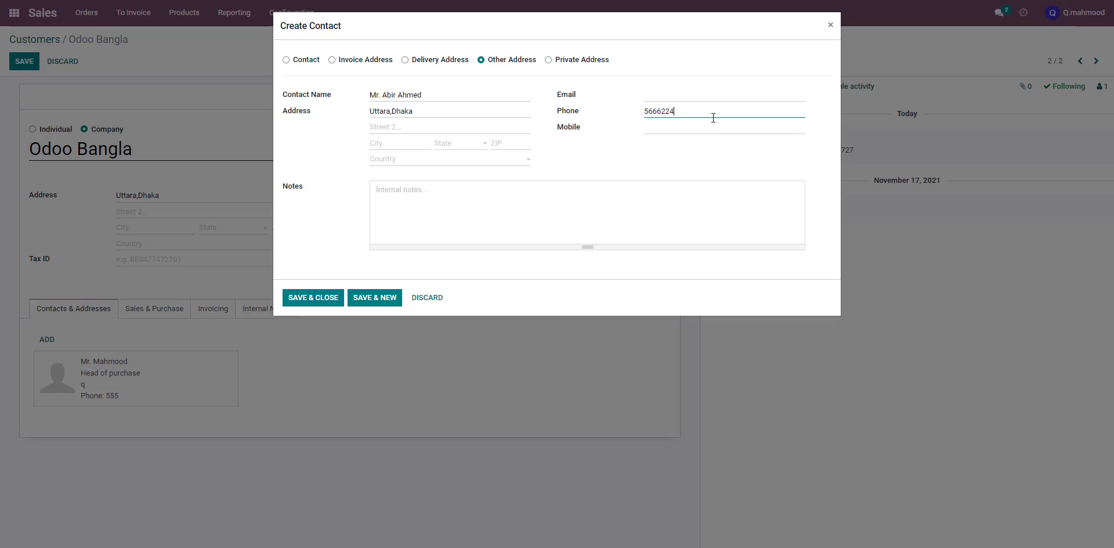
left_click(680, 101)
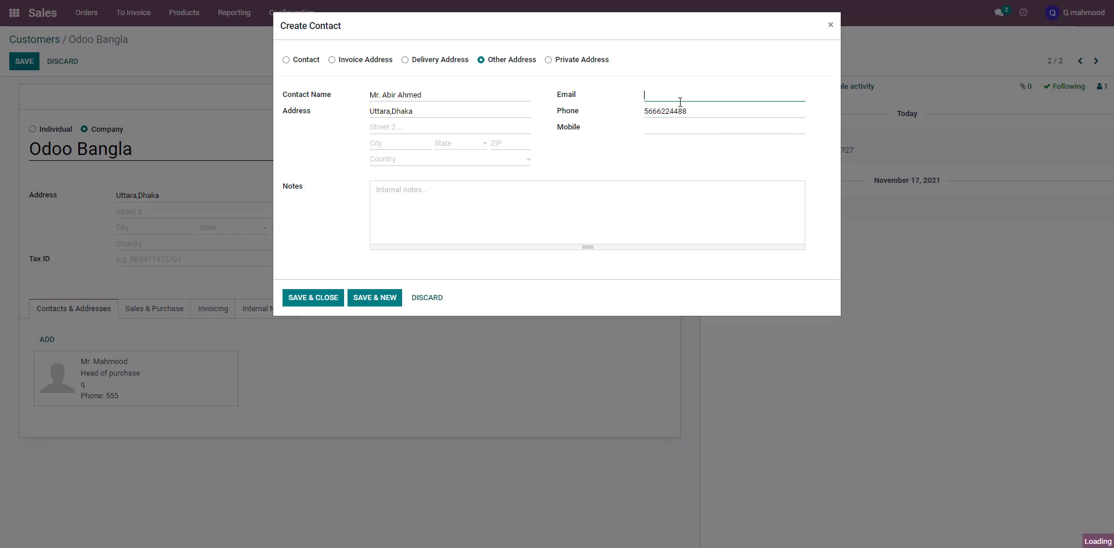
type("4999")
Add a note that this contact will be called for any delivery issue, then save and close
left_click(439, 197)
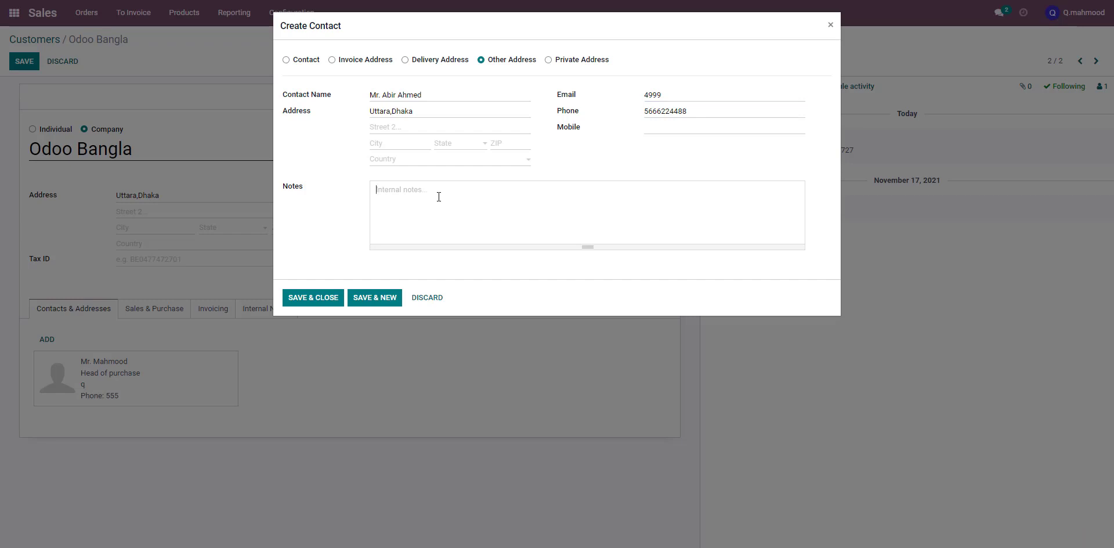
type("If any delivery issue required then will call Mr. Abir")
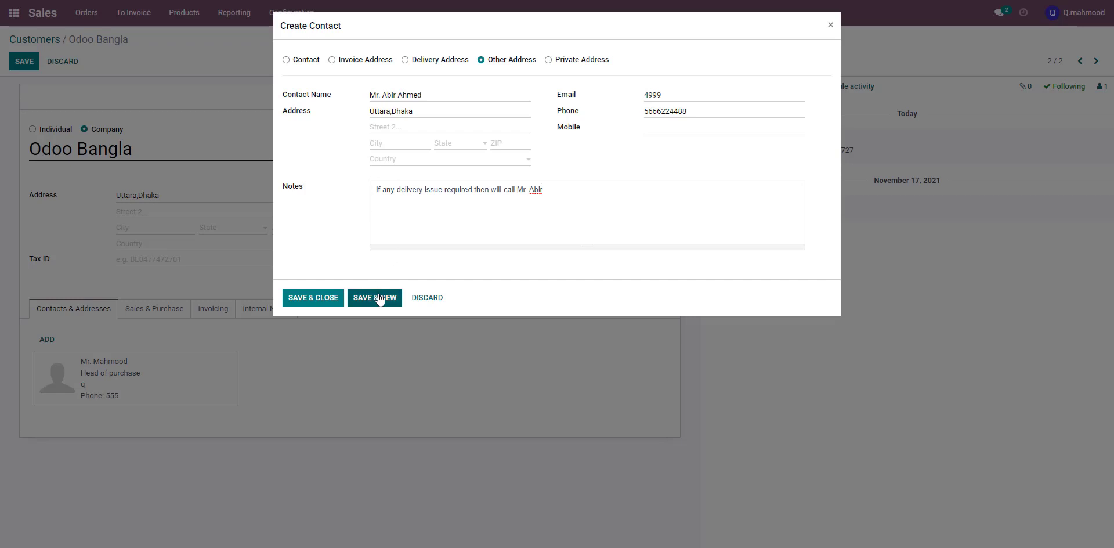
left_click(319, 303)
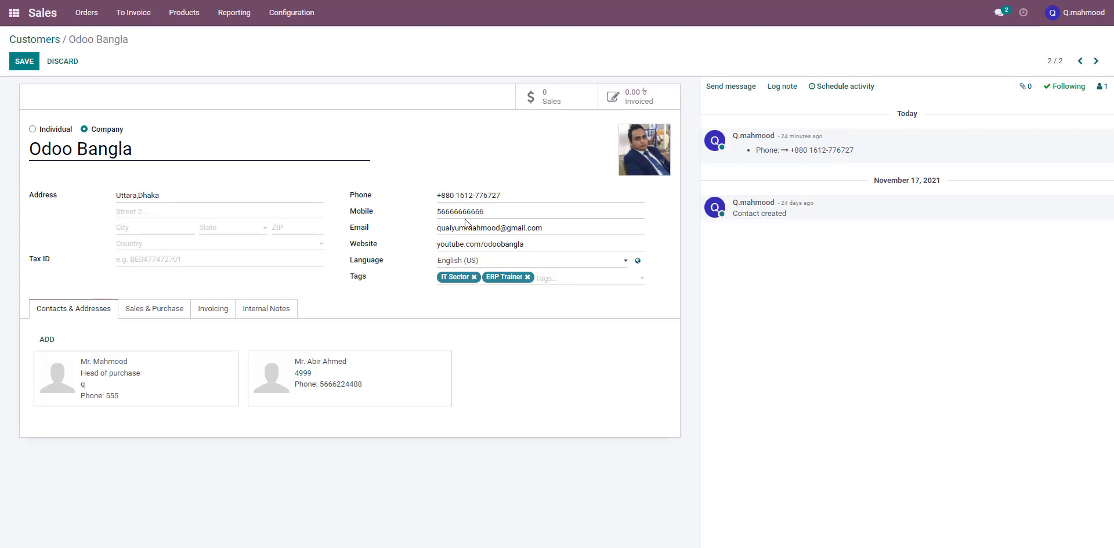
mouse_move(441, 196)
left_mouse_down()
mouse_move(490, 196)
mouse_move(436, 198)
left_mouse_up()
left_click(505, 195)
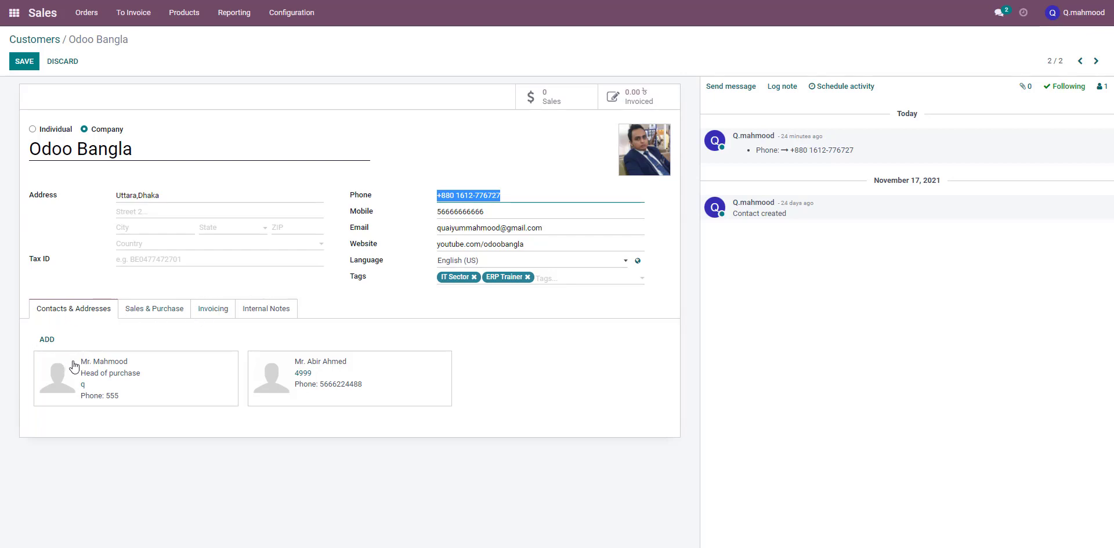
Start creating a new salesperson named Mr. Akram for the customer
left_click(138, 314)
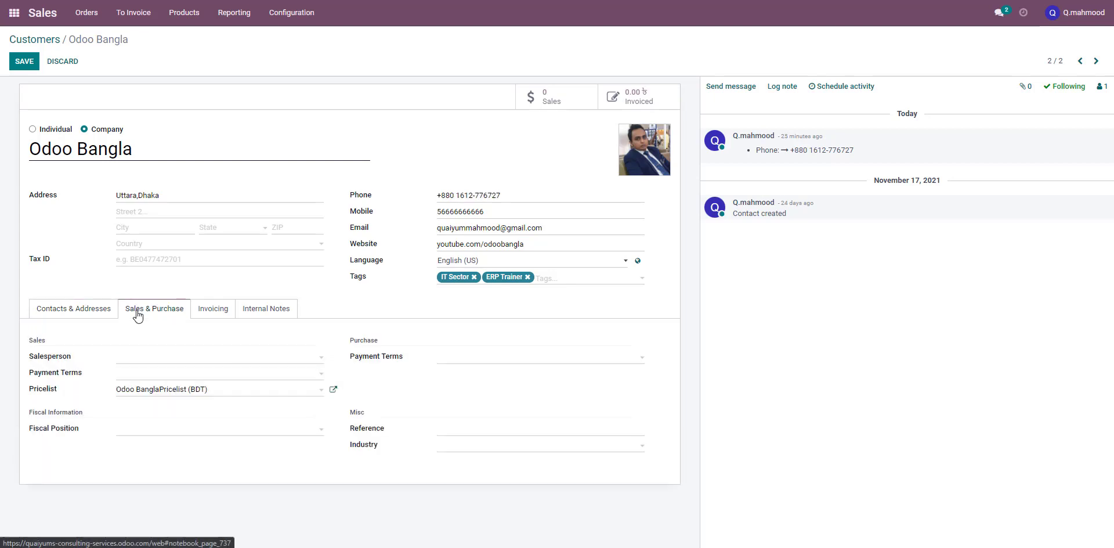
left_click(187, 364)
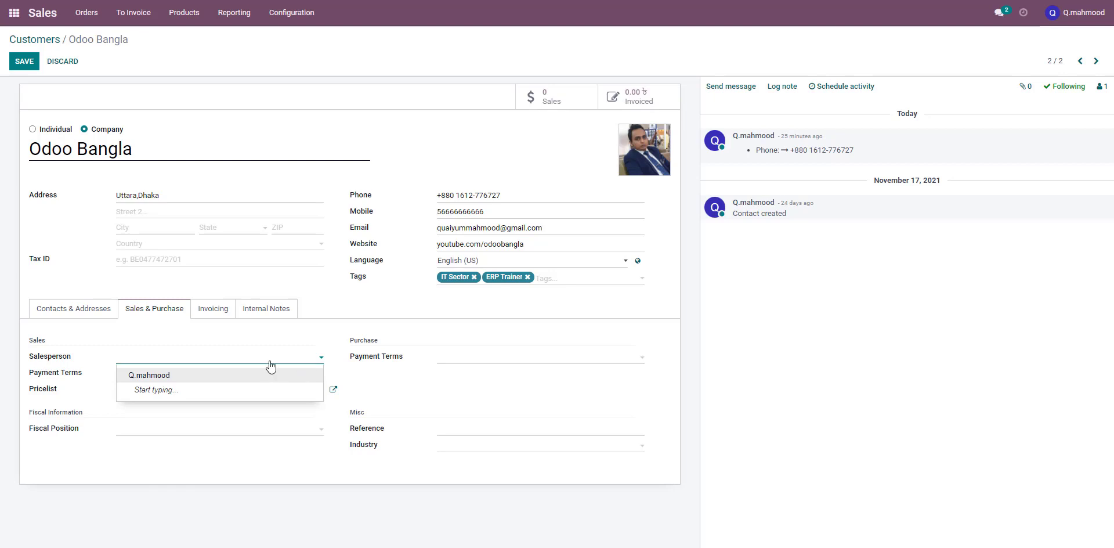
type("Mr.")
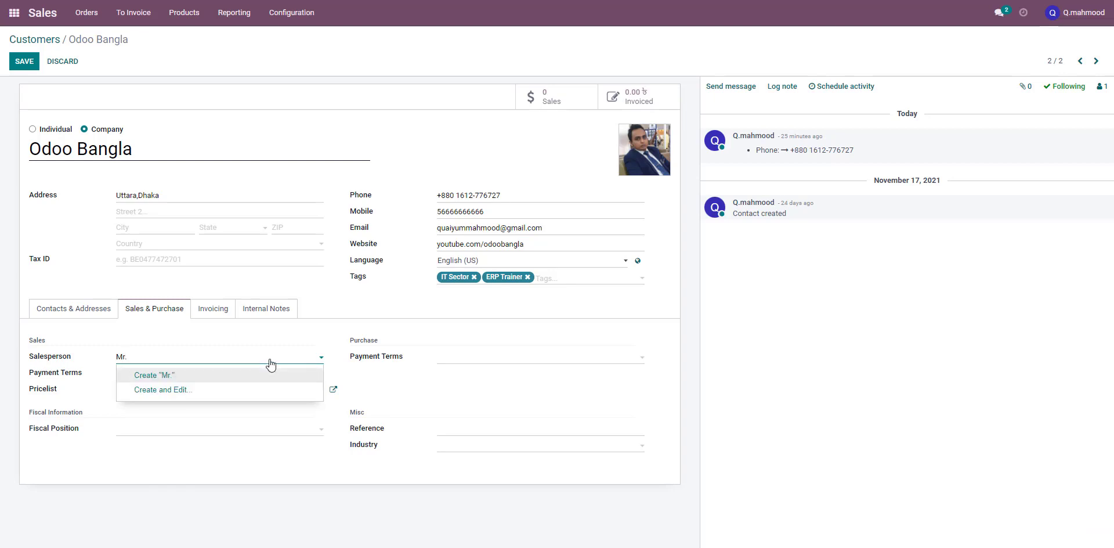
type(" A")
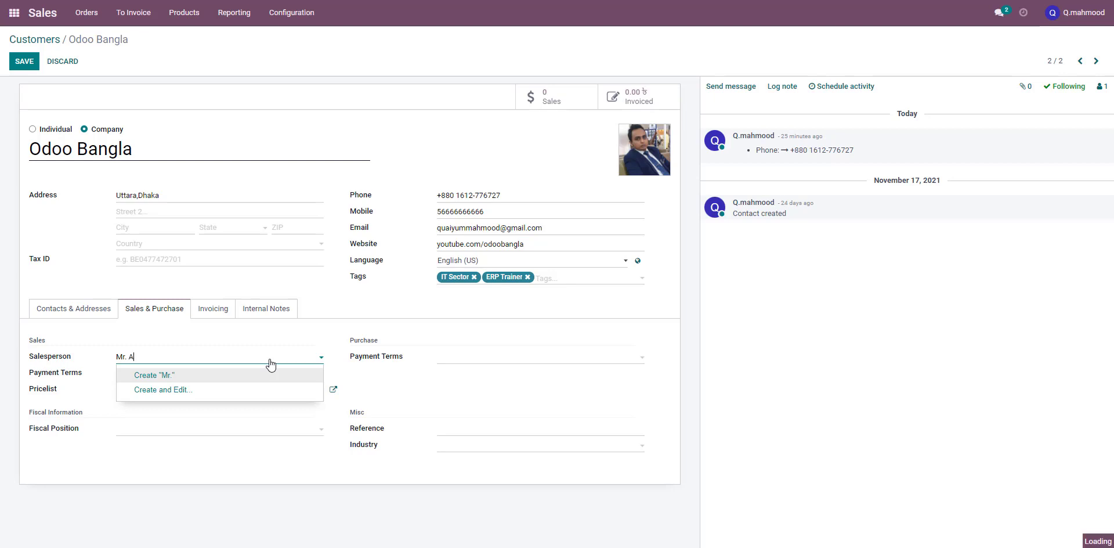
type("kram")
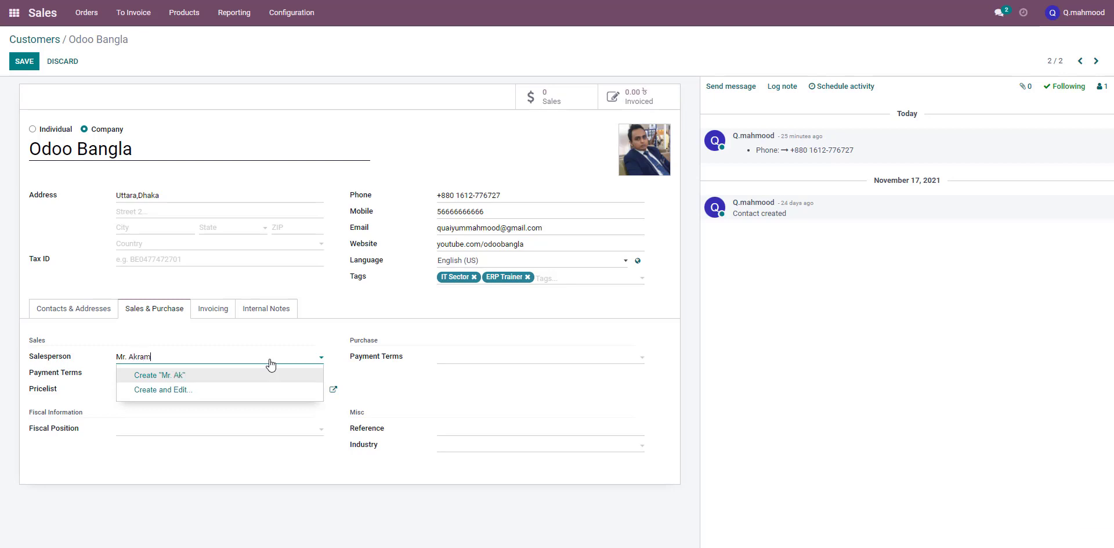
left_click(268, 377)
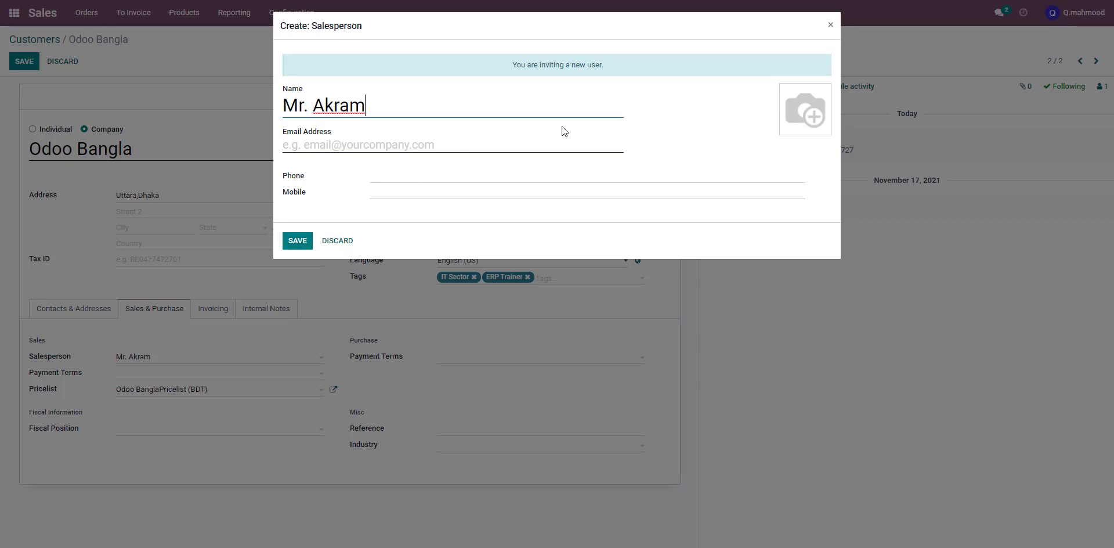
Enter the new salesperson's email address and save him as the customer's salesperson
left_click(299, 240)
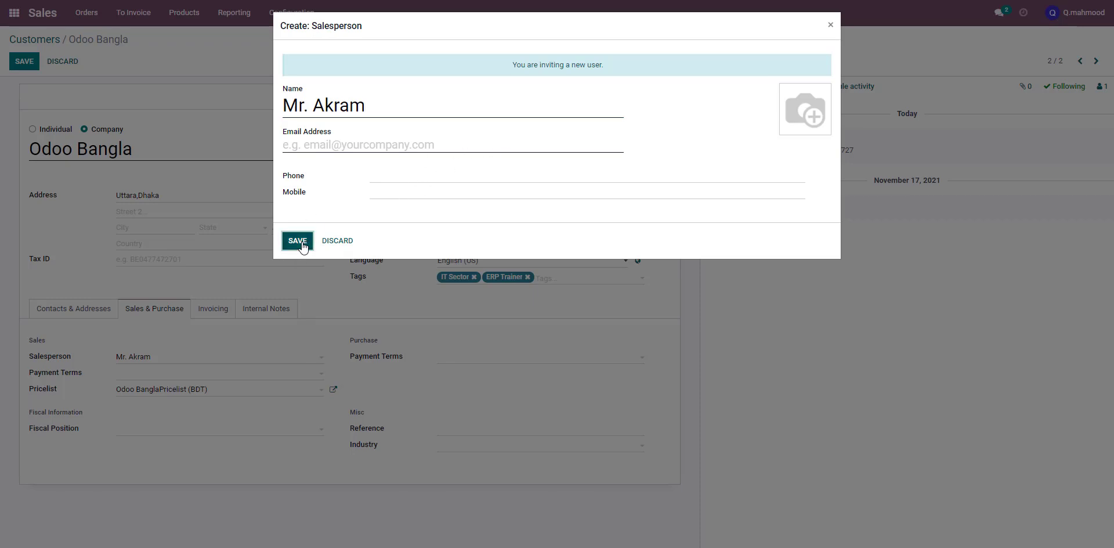
left_click(331, 151)
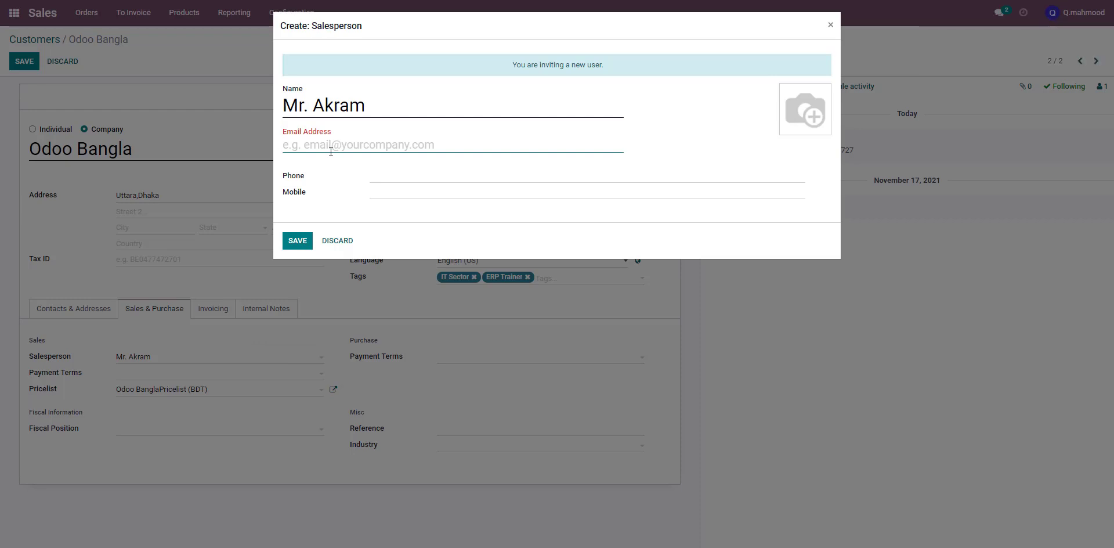
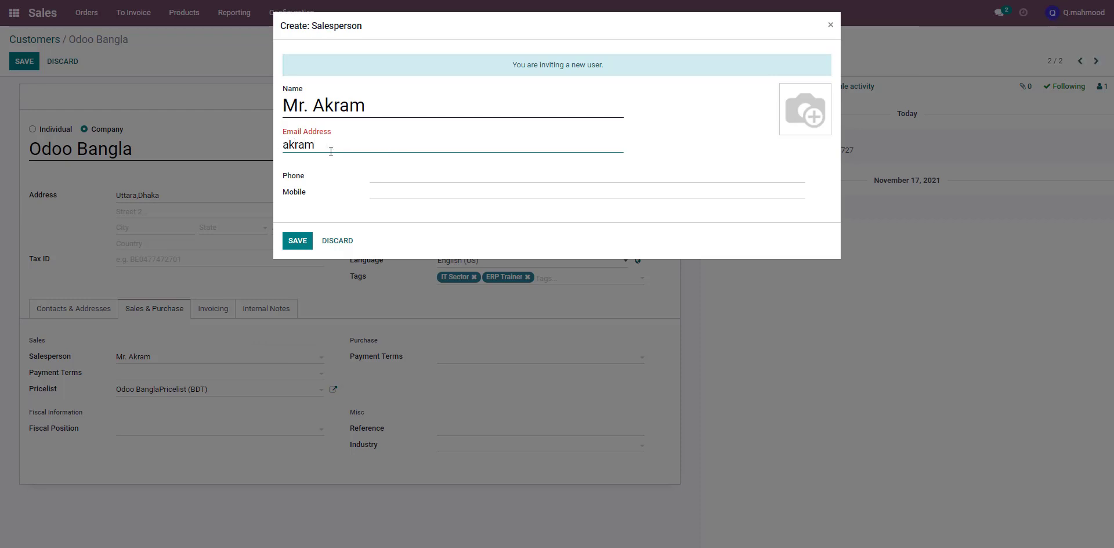
left_click(297, 240)
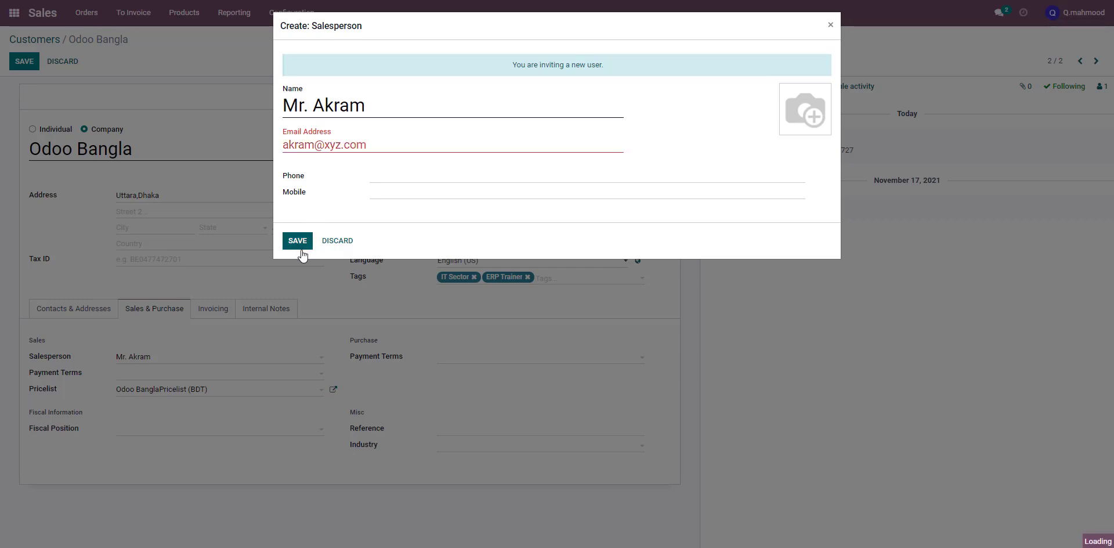
left_click(377, 142)
left_click(307, 240)
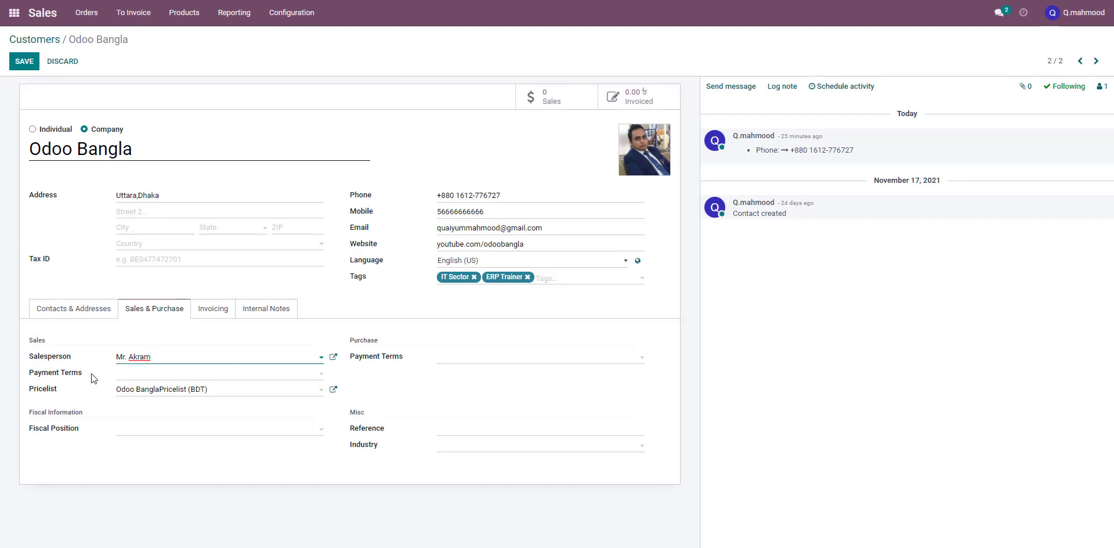
Set the customer's payment terms to End of Following Month
left_click(131, 376)
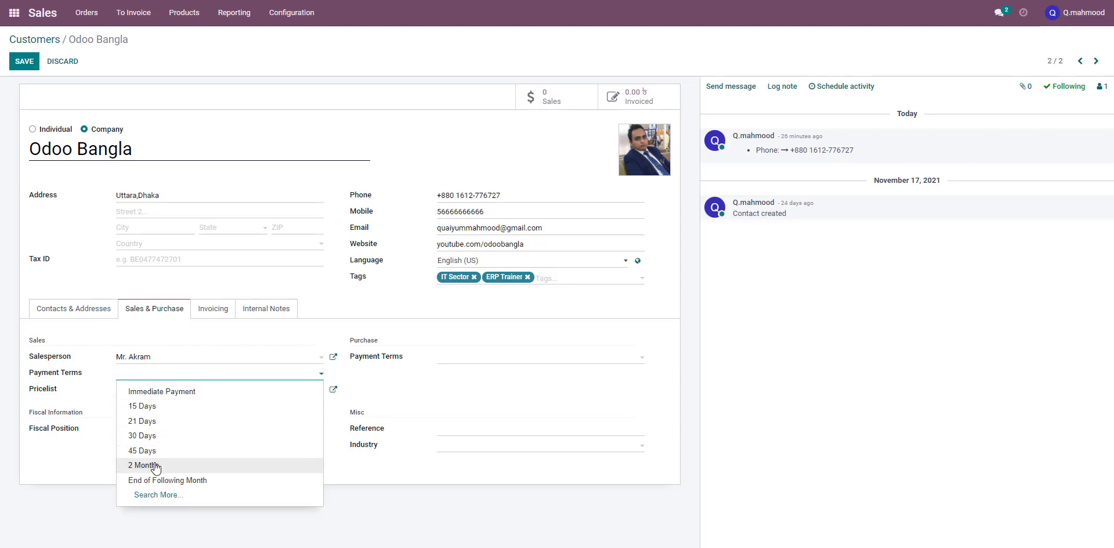
left_click(201, 482)
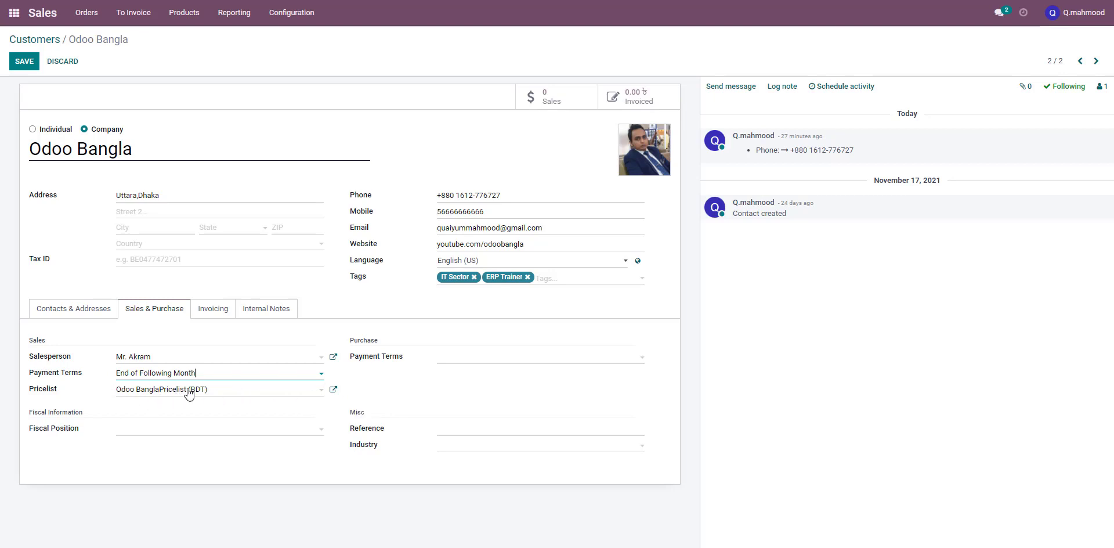
Open the Odoo BanglaPricelist and review its price rules and configuration settings, then close it
left_click(333, 390)
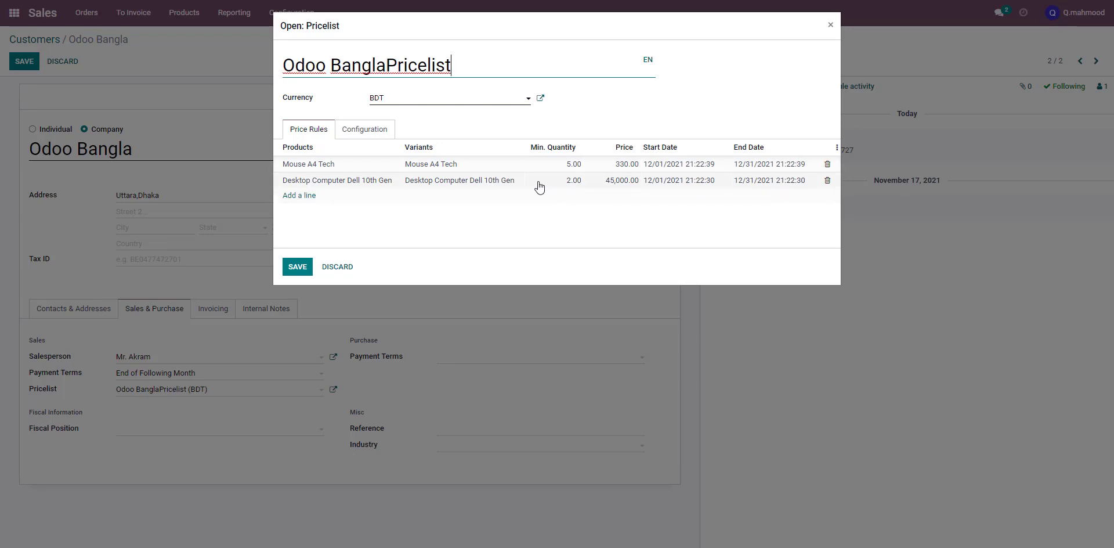
left_click(372, 130)
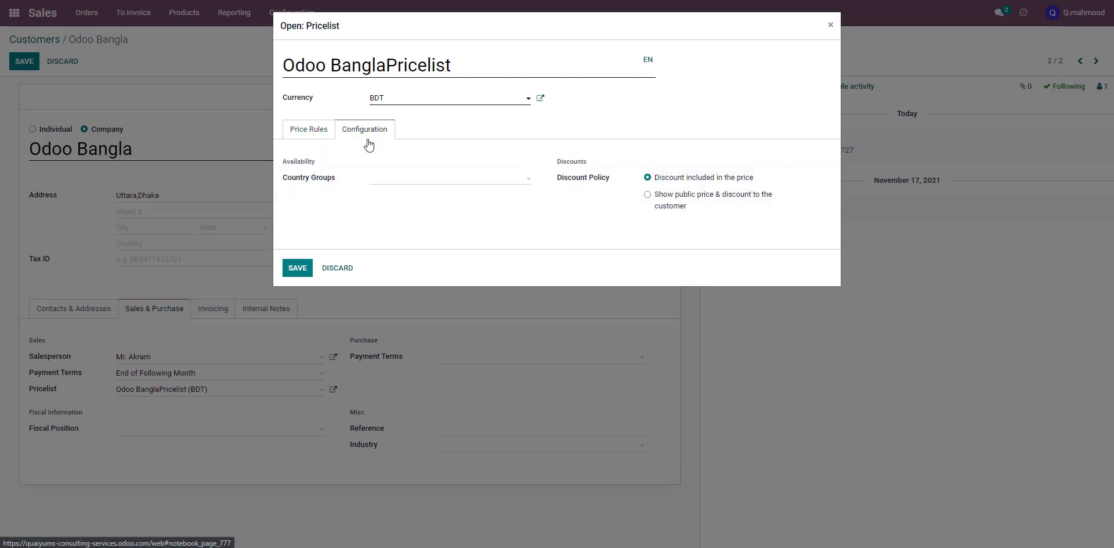
left_click(430, 183)
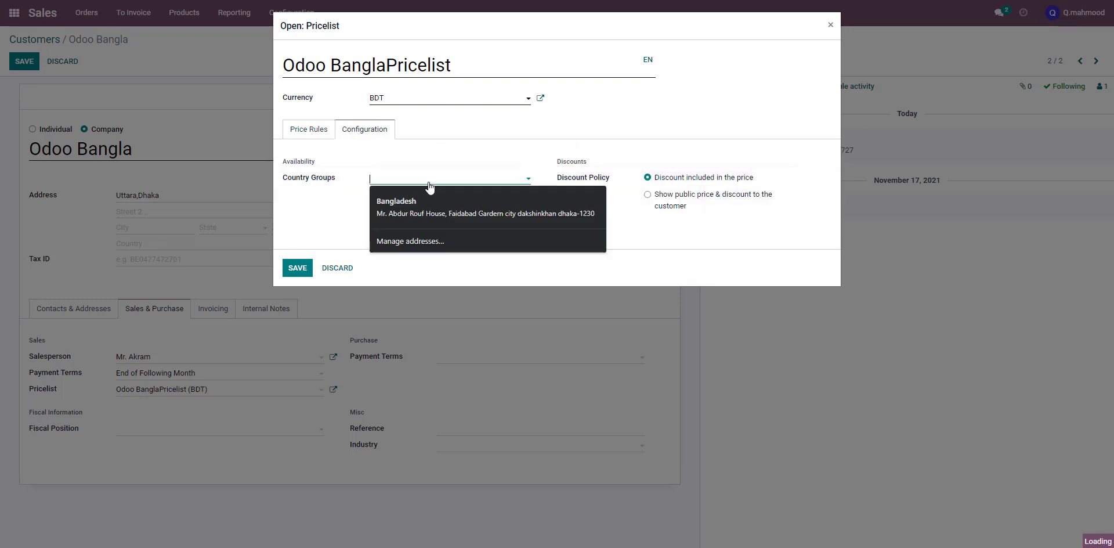
left_click(340, 193)
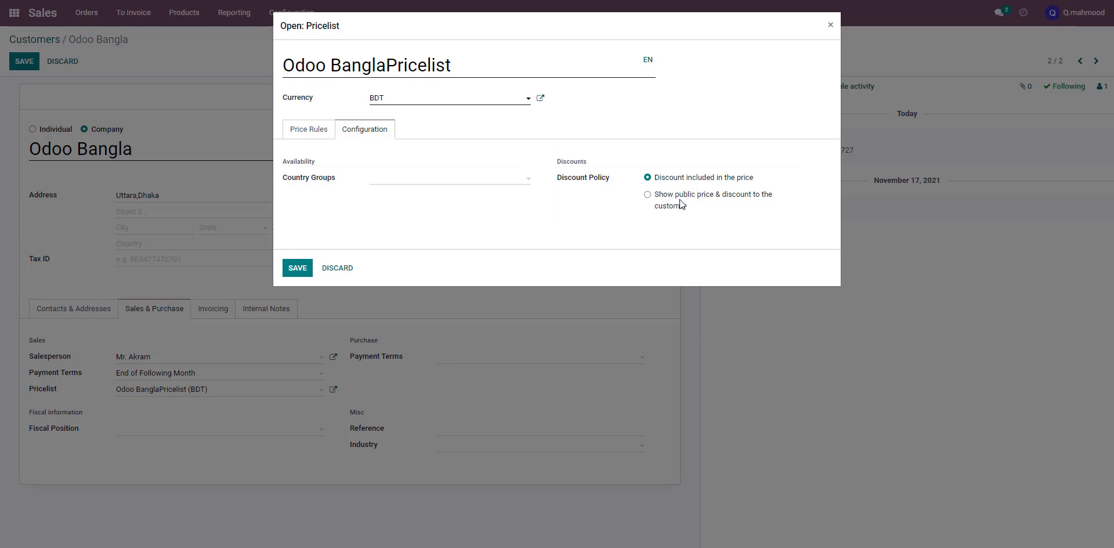
left_click(318, 136)
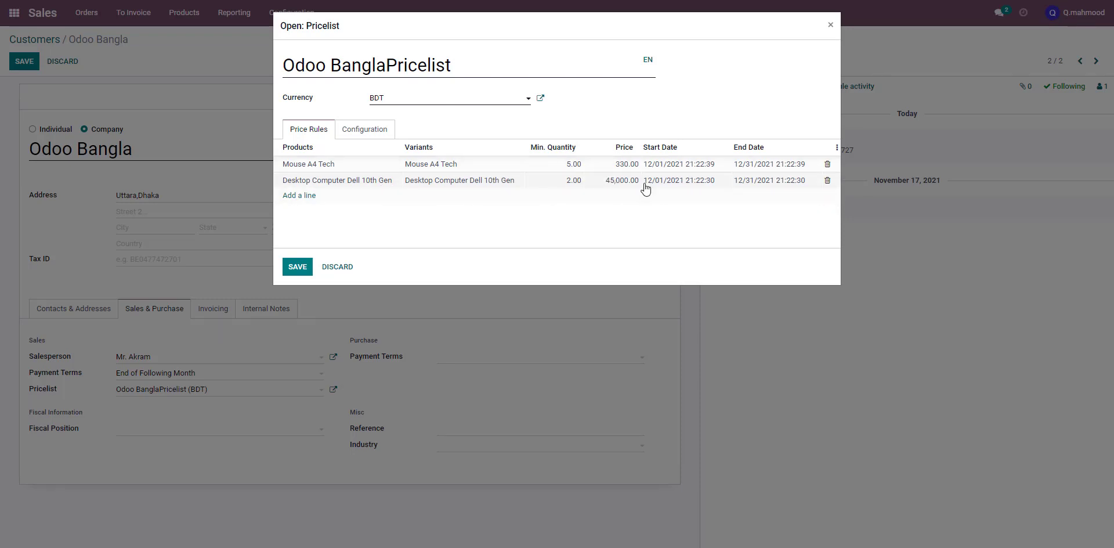
left_click(309, 260)
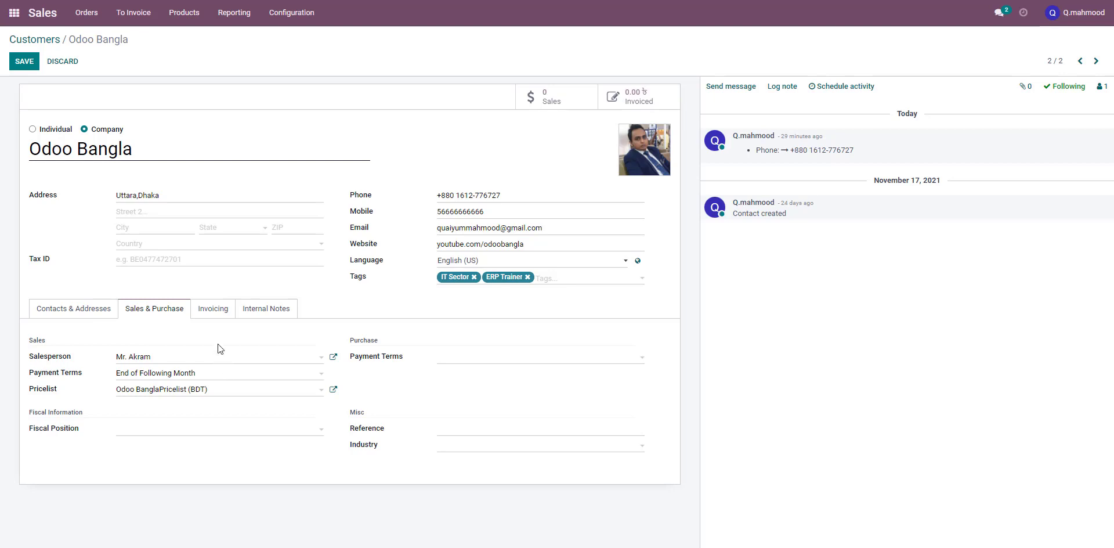
Open the customer's bank accounts list and view the existing ABC Bank BD account record
left_click(217, 315)
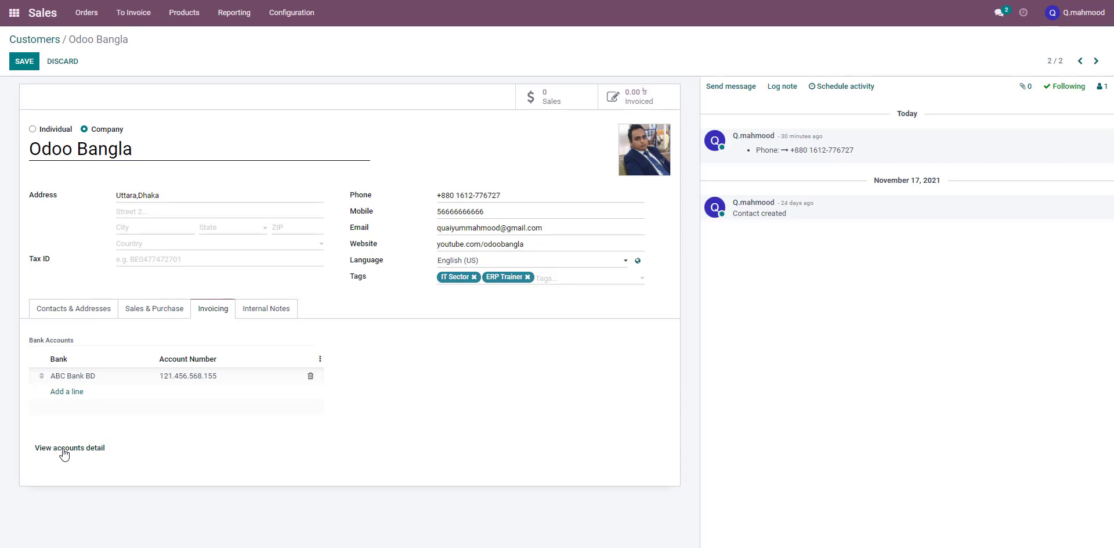
left_click(86, 453)
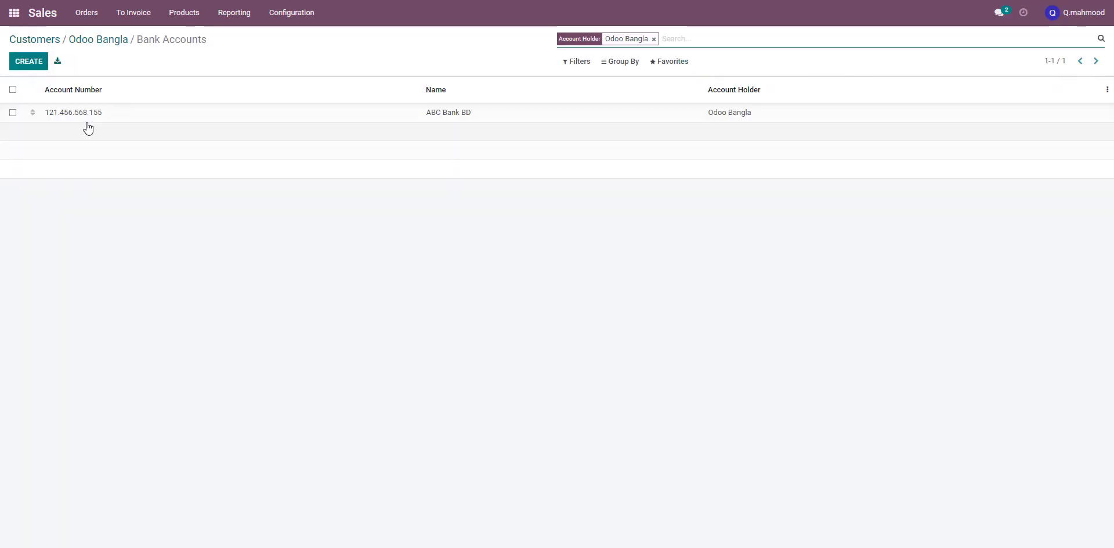
left_click(429, 114)
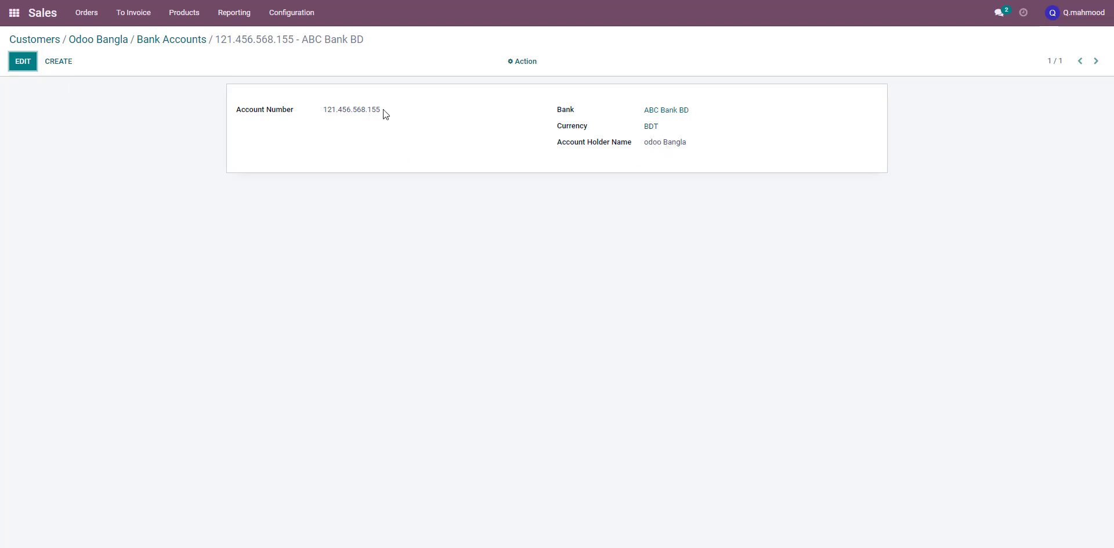
left_click(197, 46)
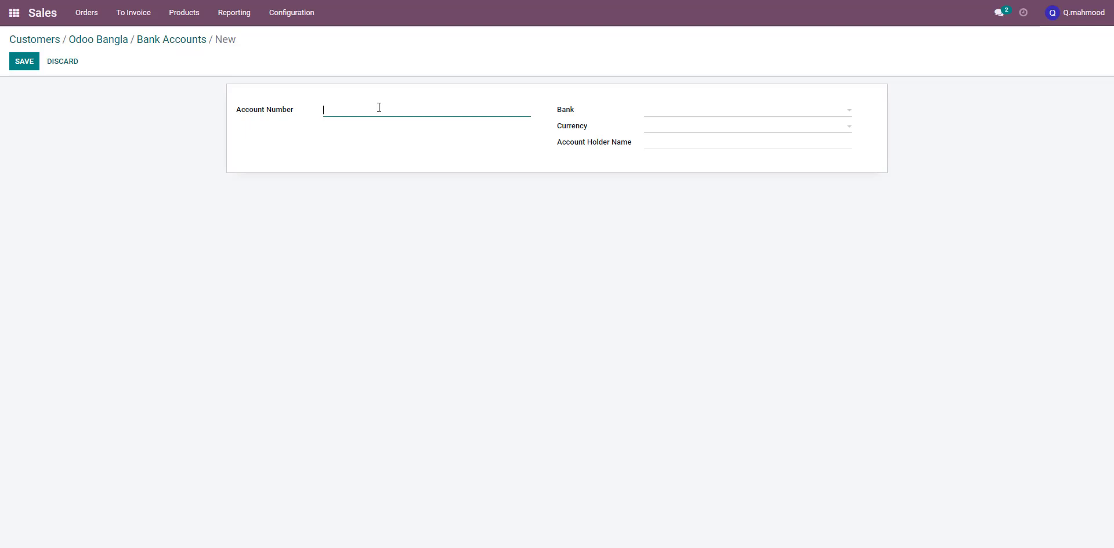
left_click(184, 41)
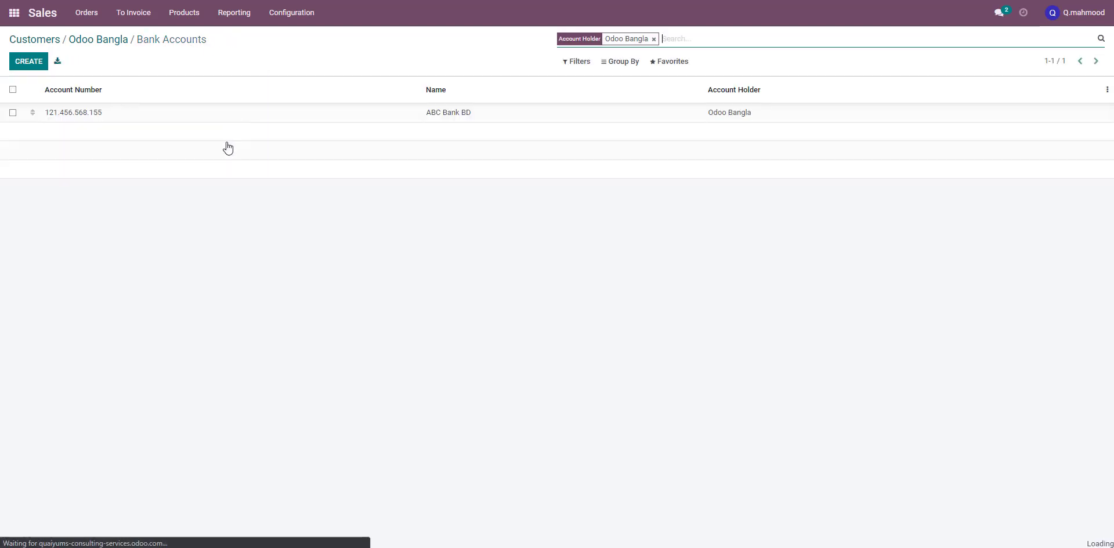
Create a new bank account, entering its account number and a new bank named XYZ Bank BD
left_click(31, 62)
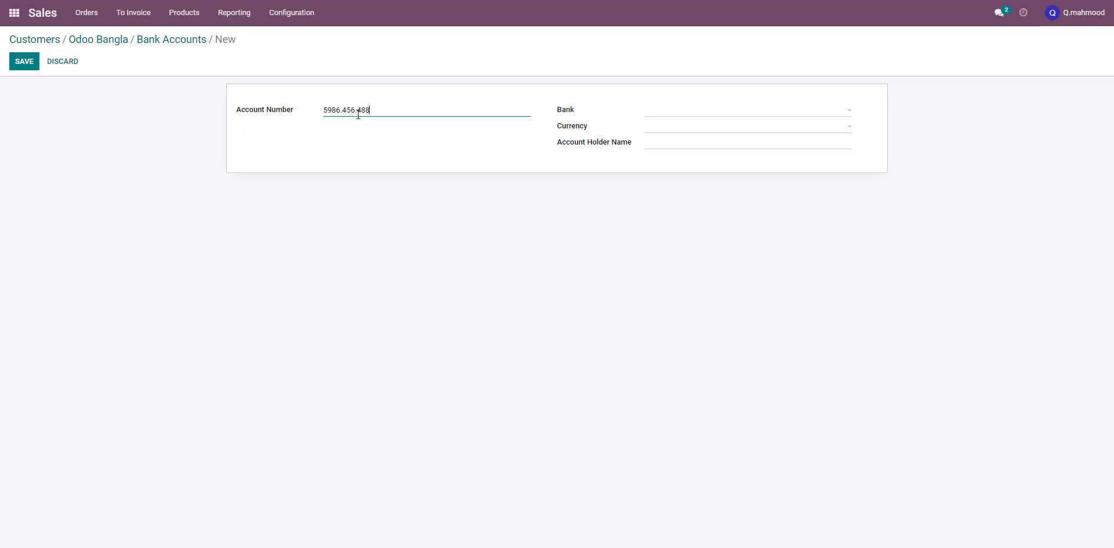
left_click(670, 116)
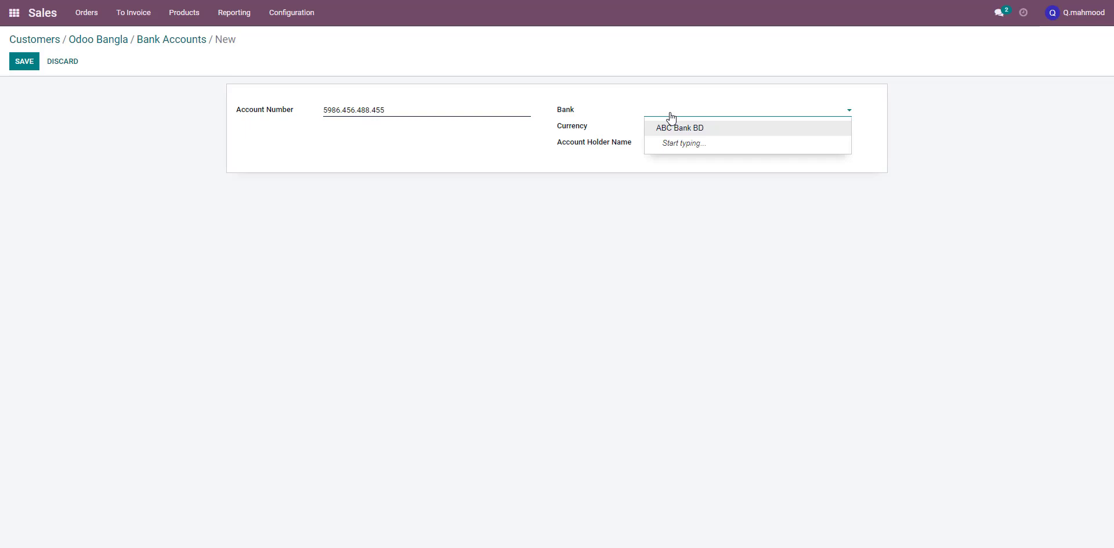
type("XYZ")
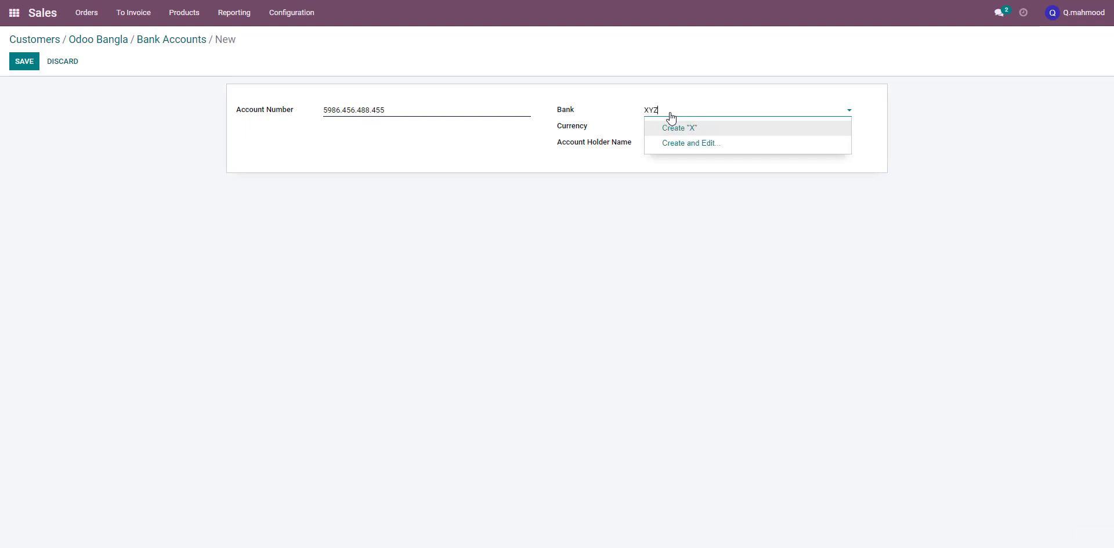
type(" Bank BD")
left_click(716, 129)
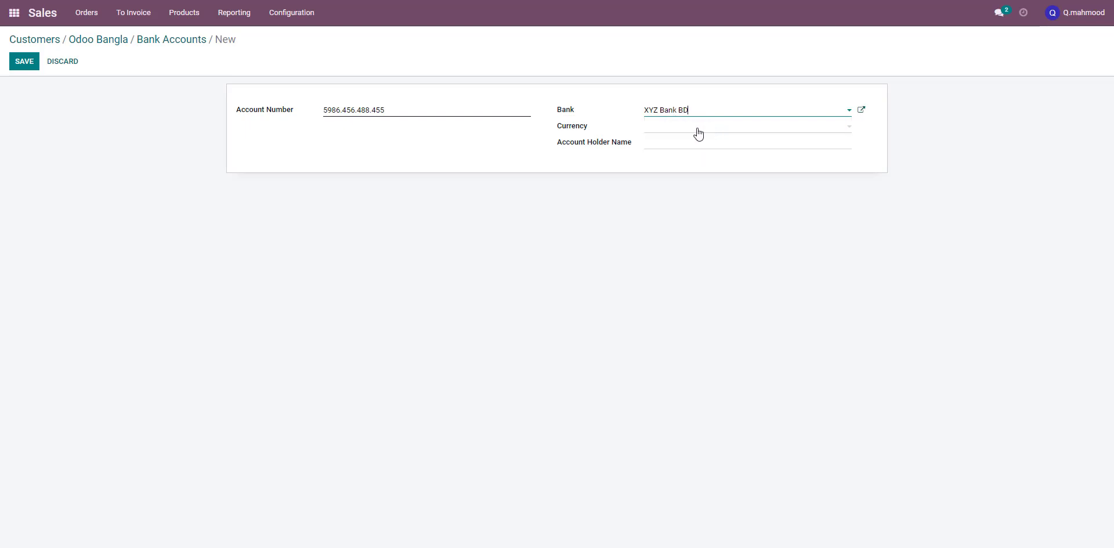
Set the bank account's currency to USD and account holder name to Odoo Bangla, then save
left_click(693, 133)
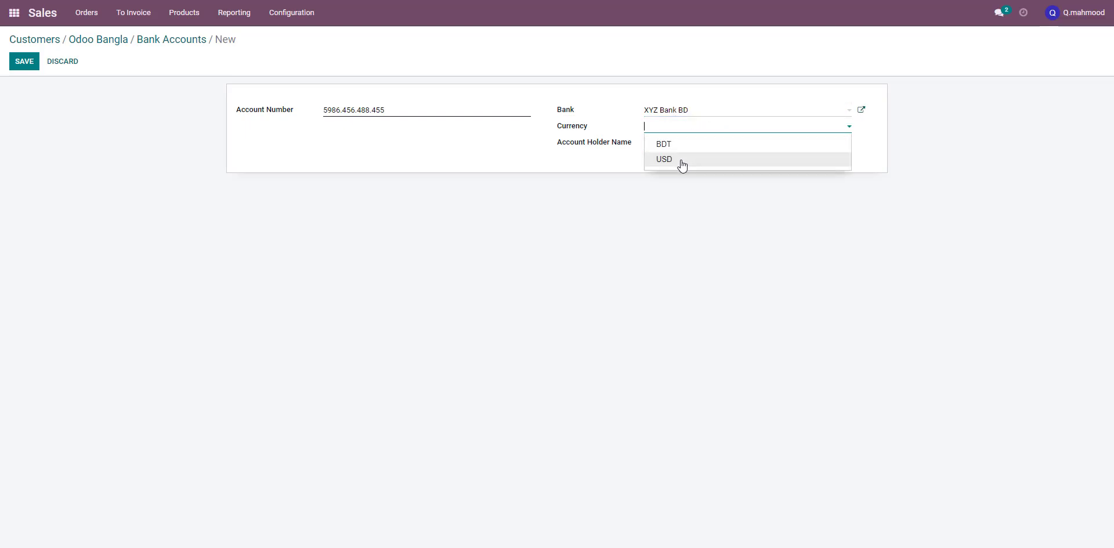
left_click(682, 166)
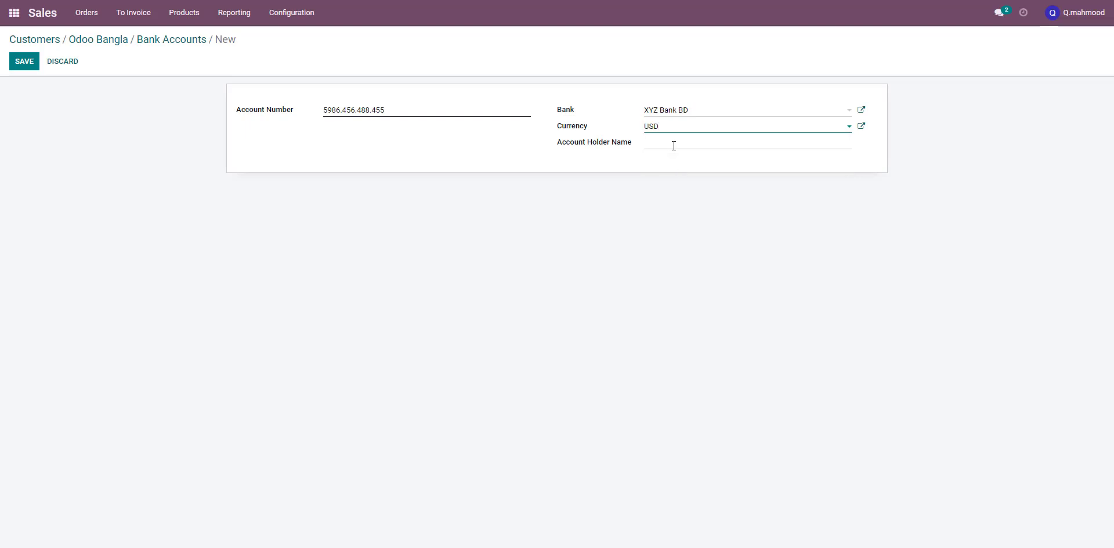
left_click(673, 145)
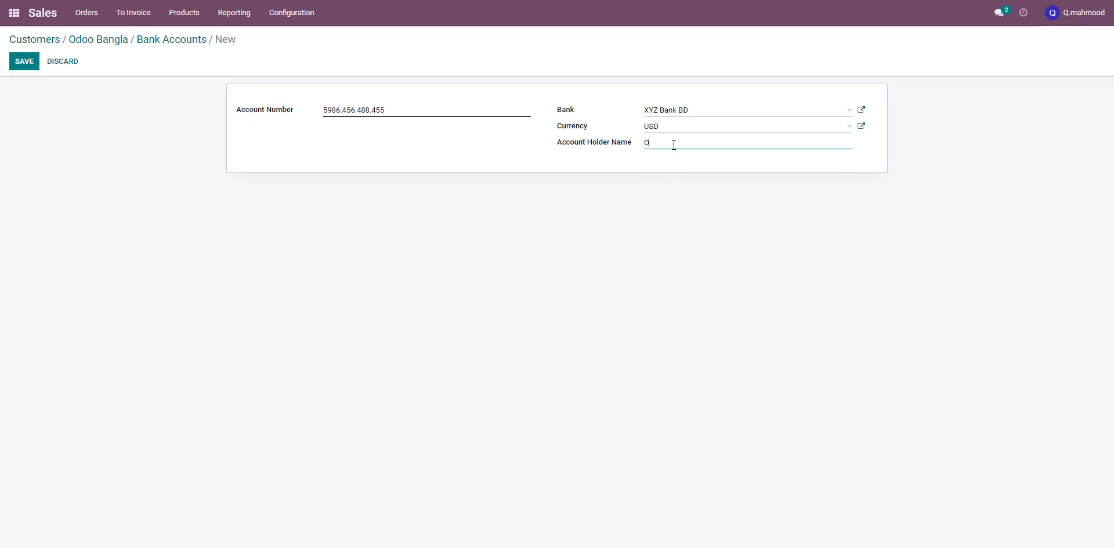
type("Odoo Bangla")
left_click(25, 62)
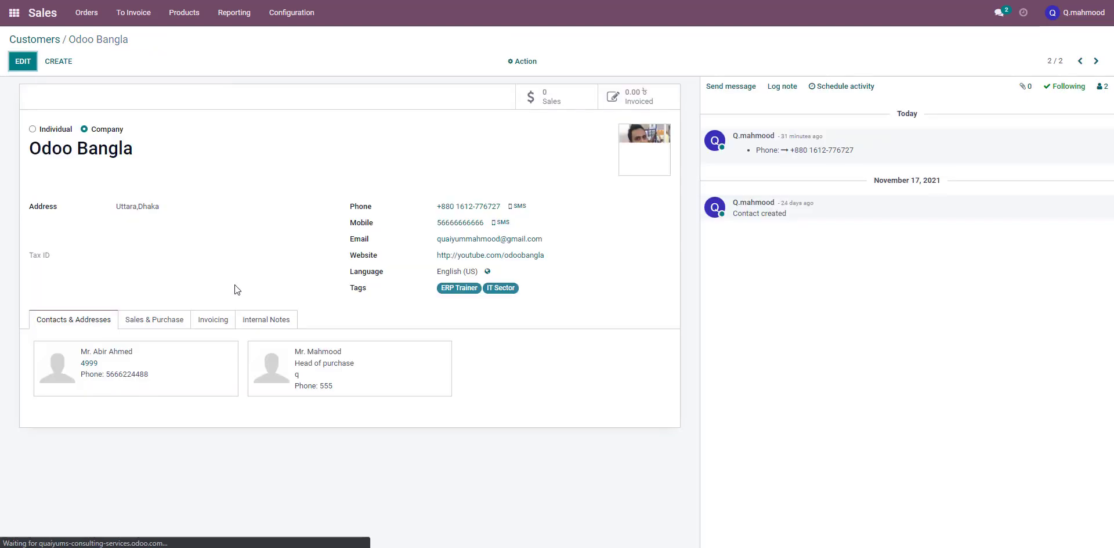
Delete the XYZ Bank BD bank account from the customer's invoicing bank accounts
left_click(212, 323)
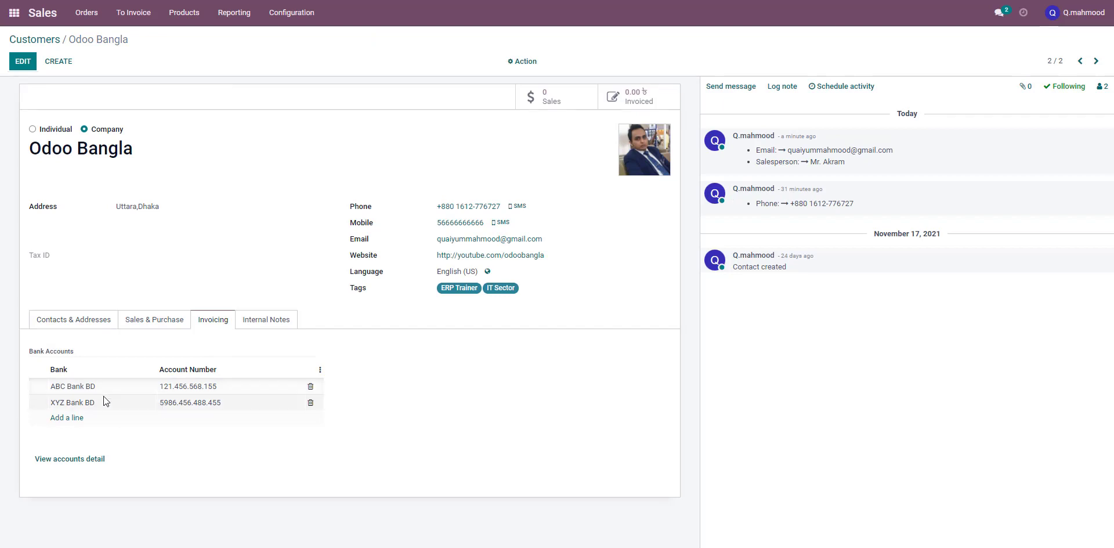
left_click(311, 403)
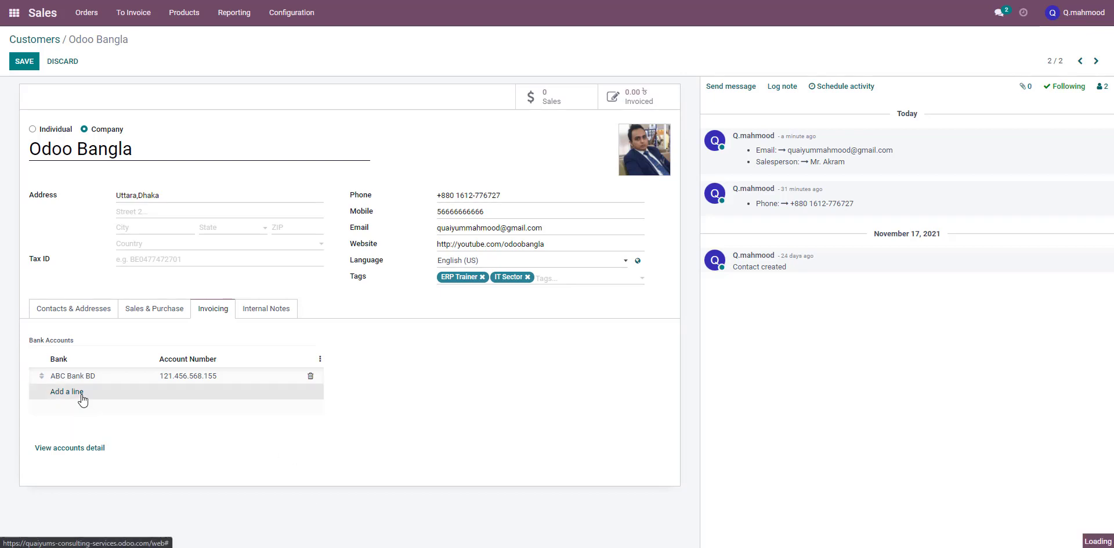
left_click(81, 391)
left_click(82, 398)
left_click(86, 425)
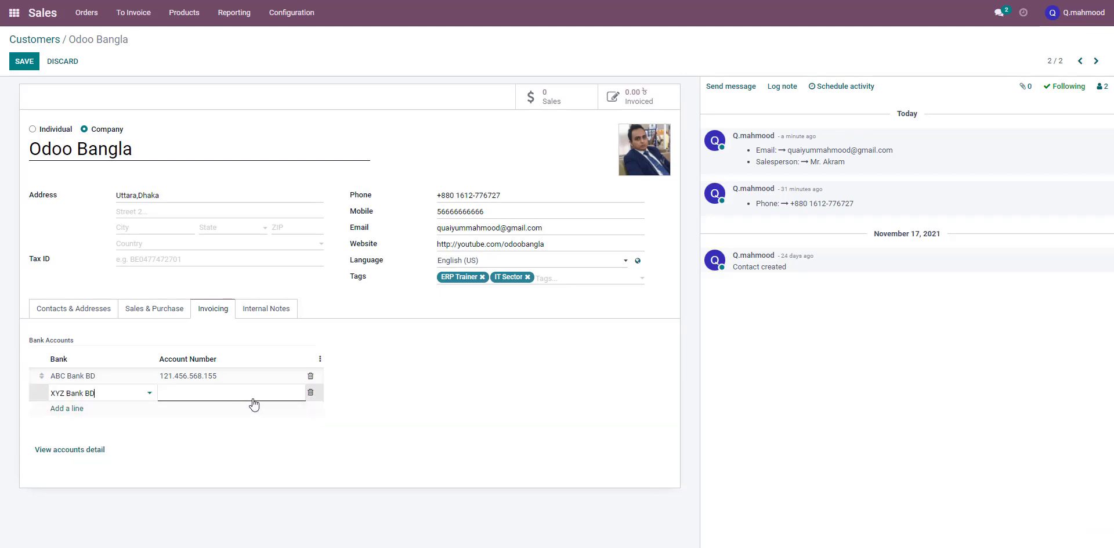
left_click(274, 392)
left_click(136, 397)
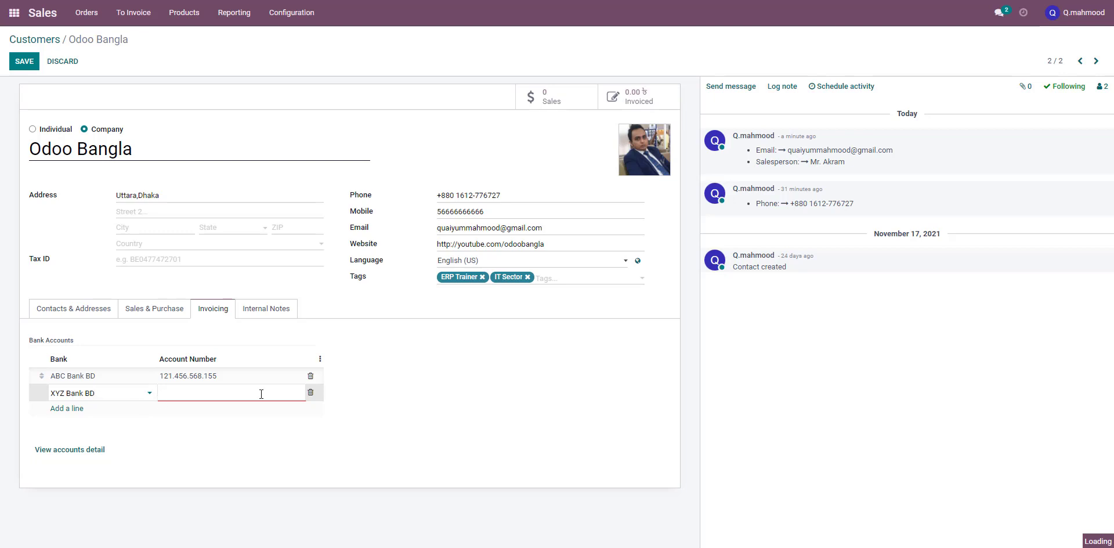
left_click(310, 393)
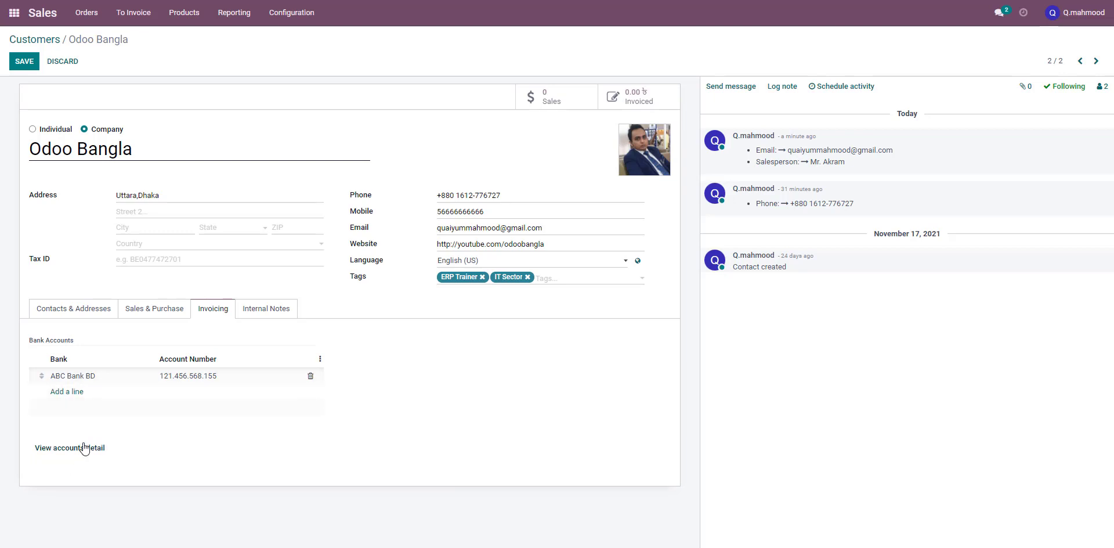
Write the internal note "They are our regular customer. They have no bad report in previous. we will offer best price for this customer always."
left_click(250, 316)
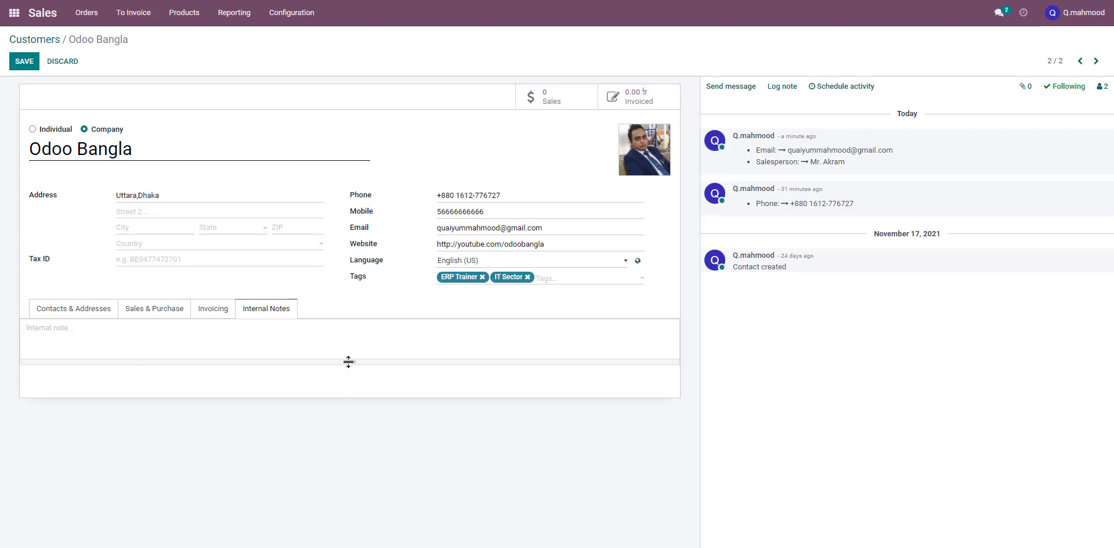
left_click_drag(349, 361, 349, 498)
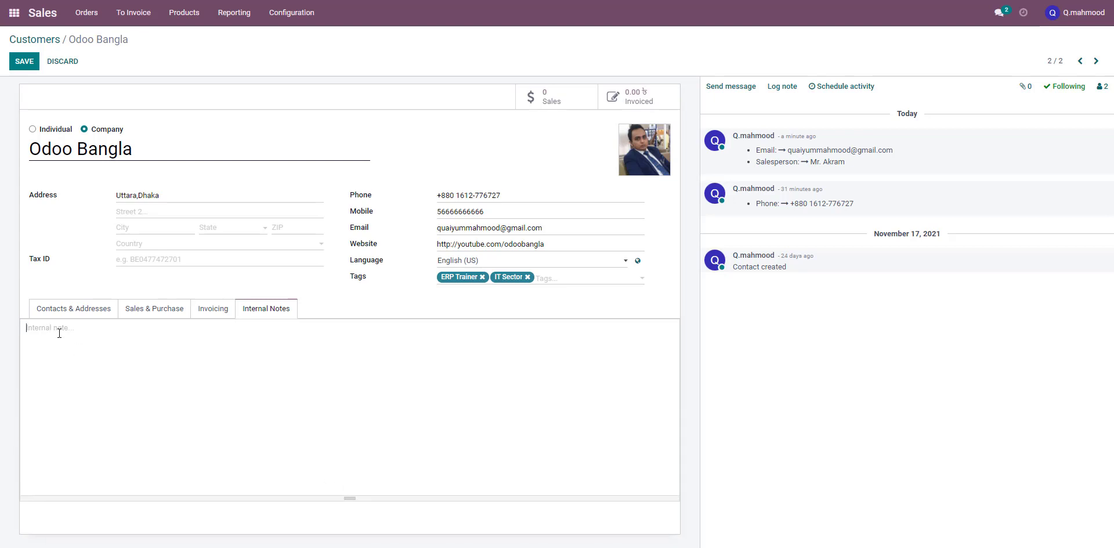
type("/")
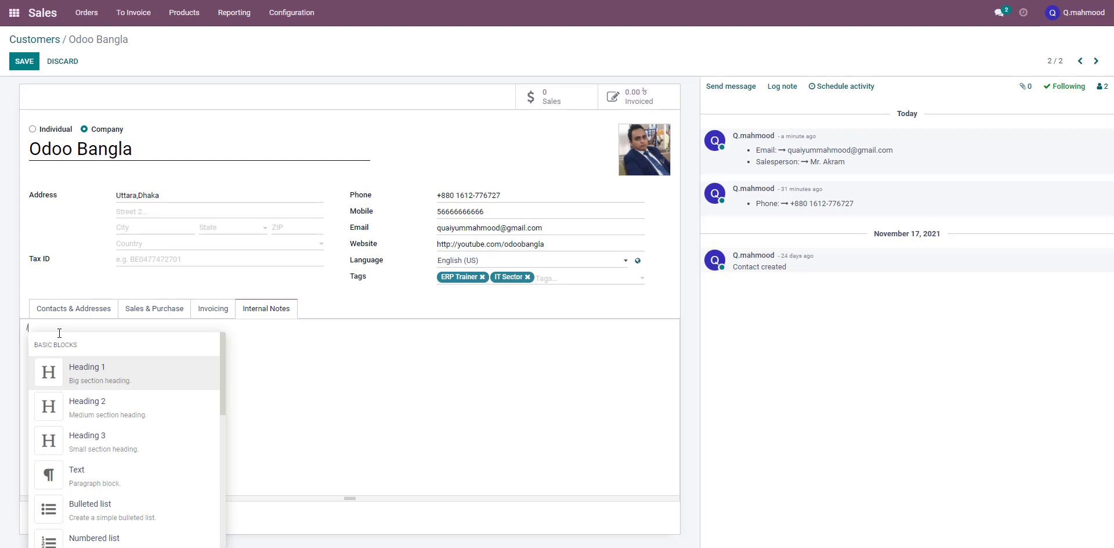
key("BackSpace")
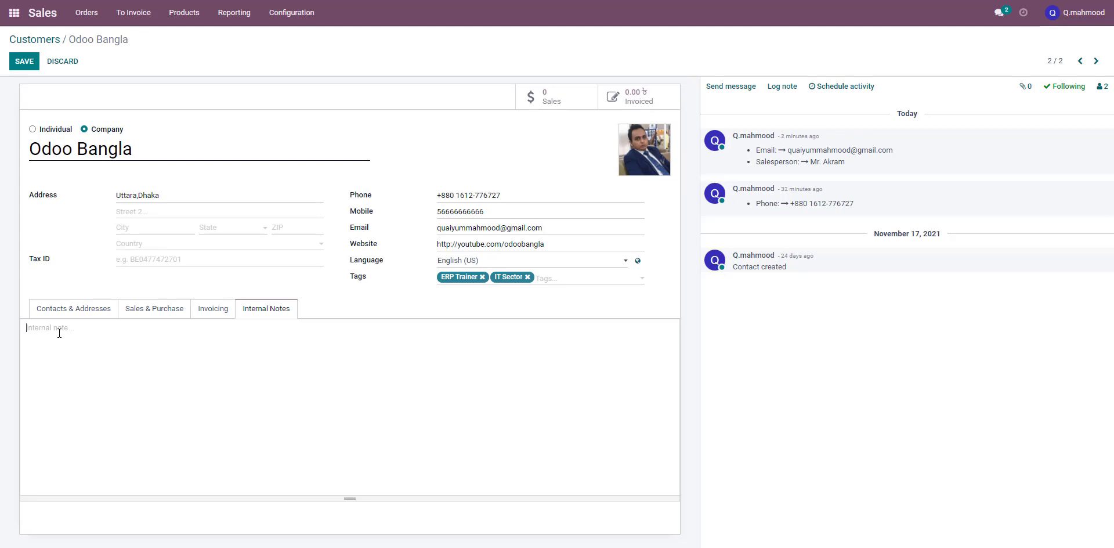
type("They are our regular customer. They have no ")
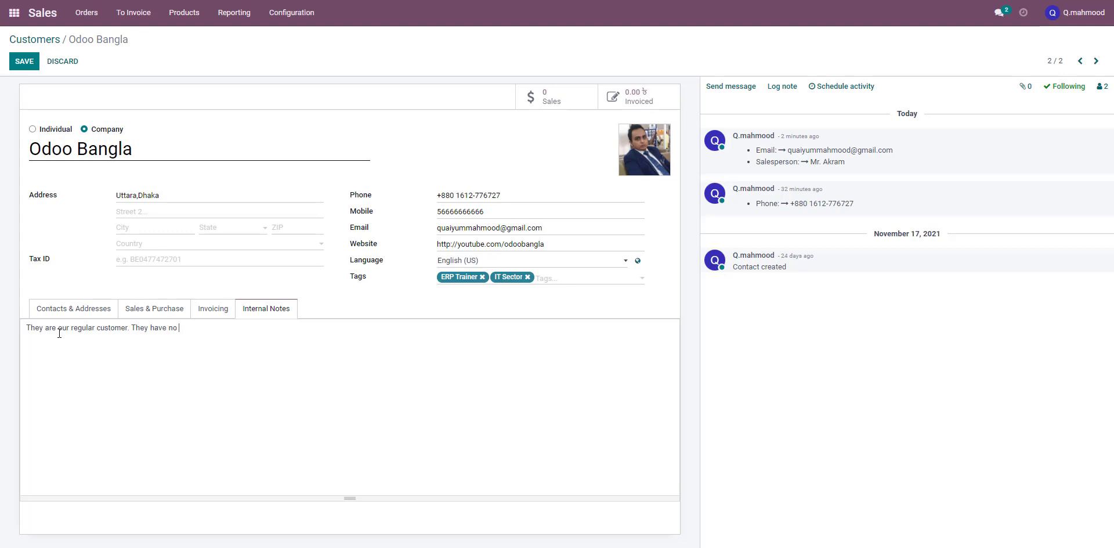
type("bad report in previous. swe will offer best pric")
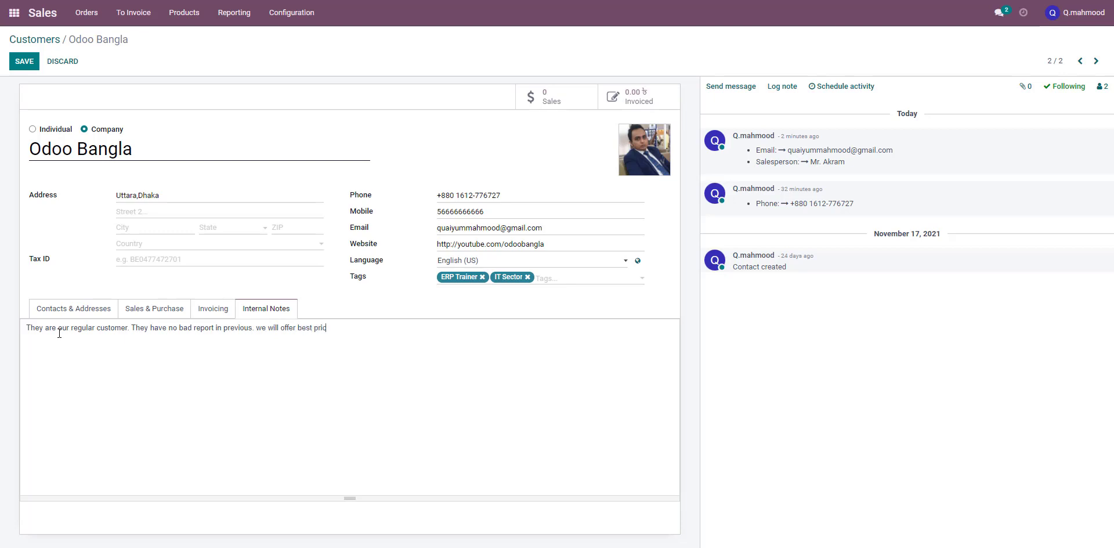
type("e for this customer always.")
key("Return")
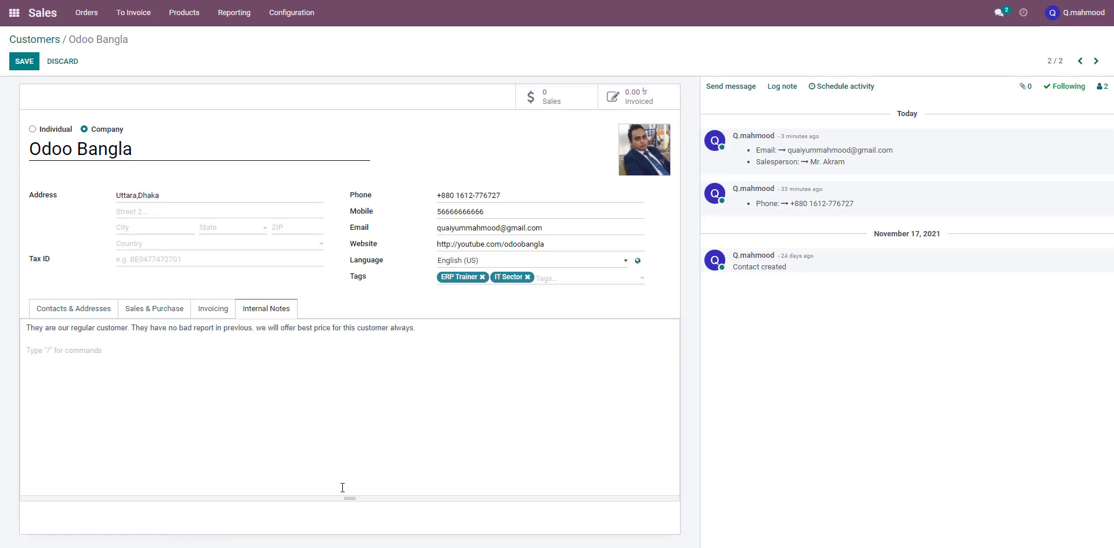
left_click_drag(350, 499, 374, 407)
Review the Invoicing, Sales & Purchase and Contacts & Addresses sections, then save the customer record
left_click(196, 309)
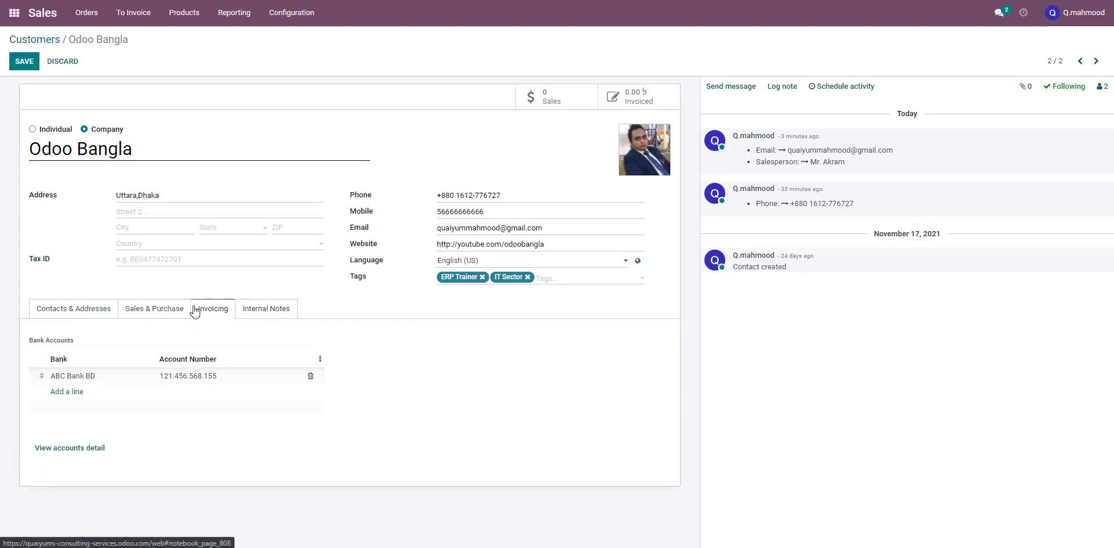
left_click(153, 308)
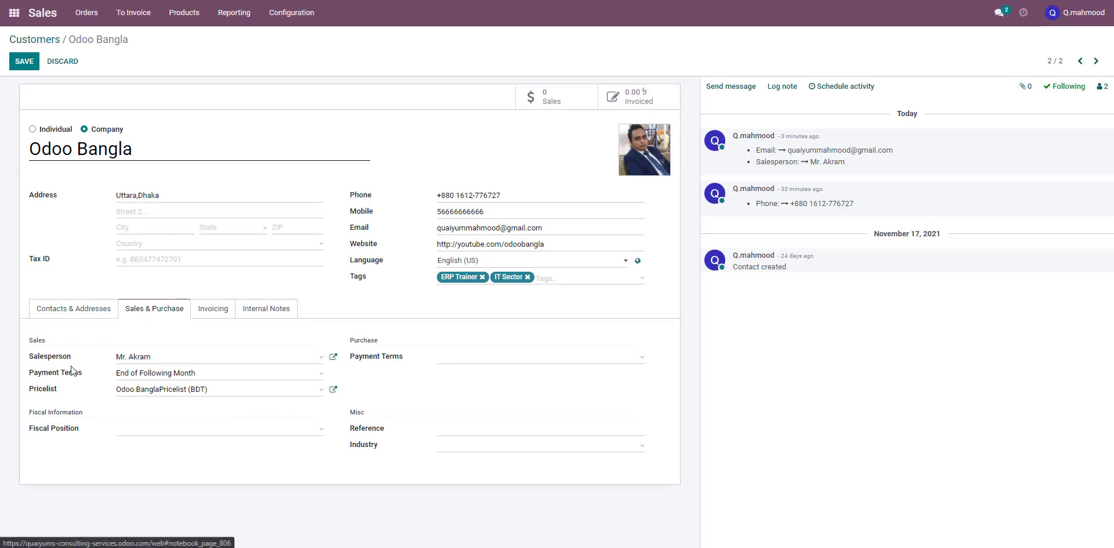
left_click(80, 312)
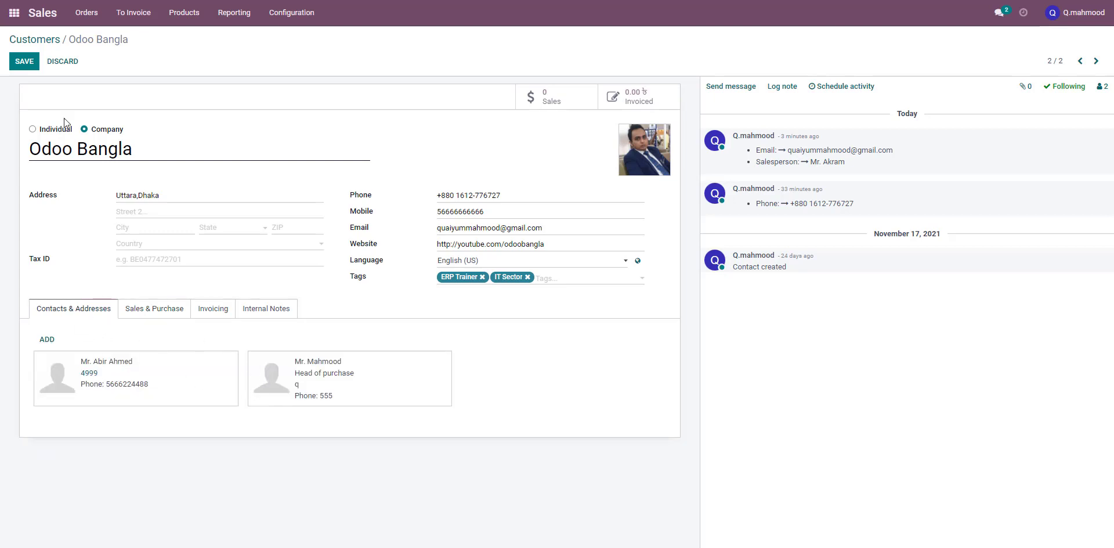
left_click(17, 62)
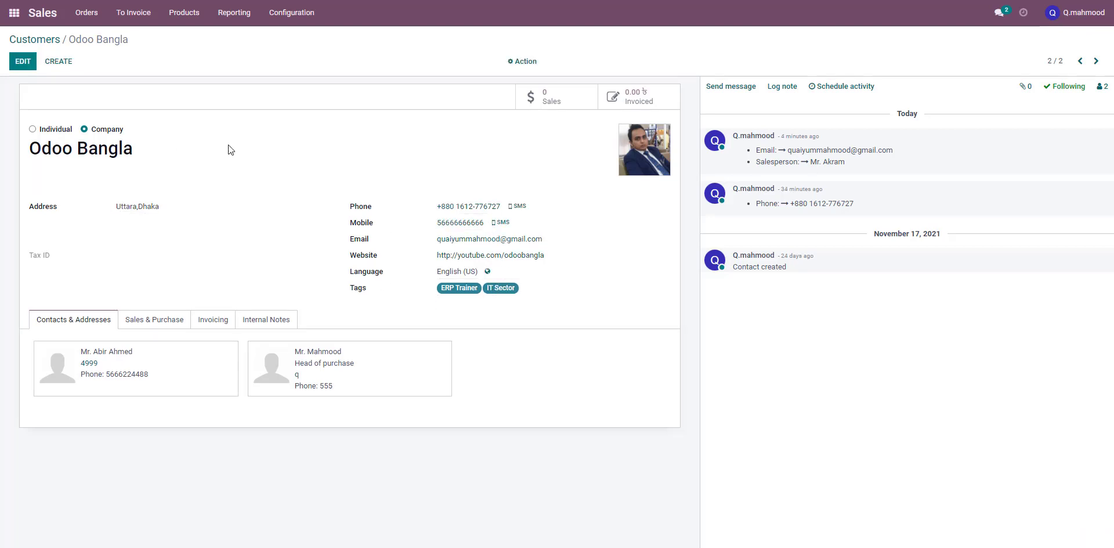
Replace the customer's picture with the odoo bangla-01 image from the Desktop's Odoo bangla folder and save
left_click(23, 61)
mouse_move(629, 148)
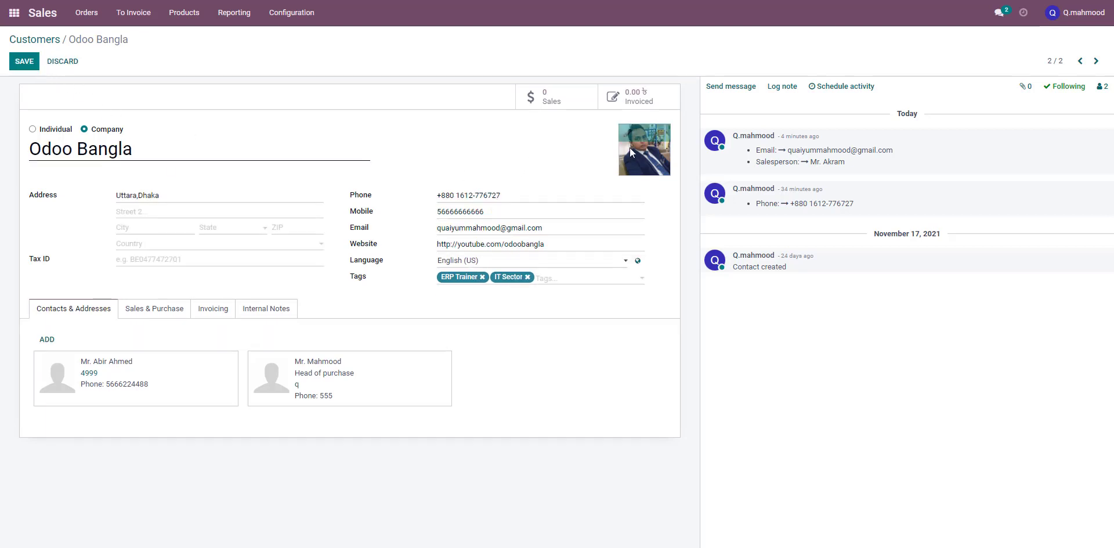
left_click(661, 133)
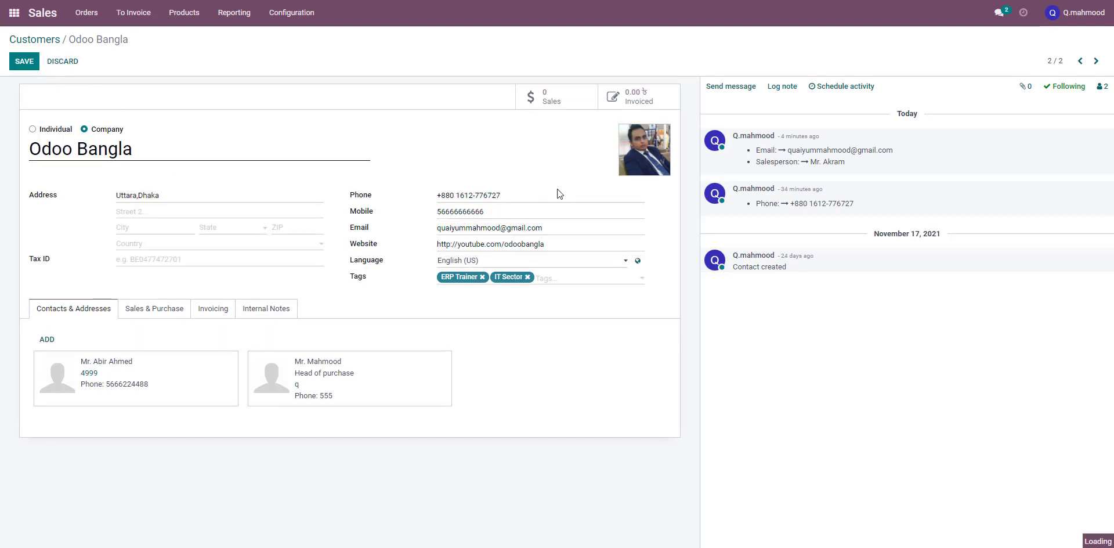
mouse_move(630, 137)
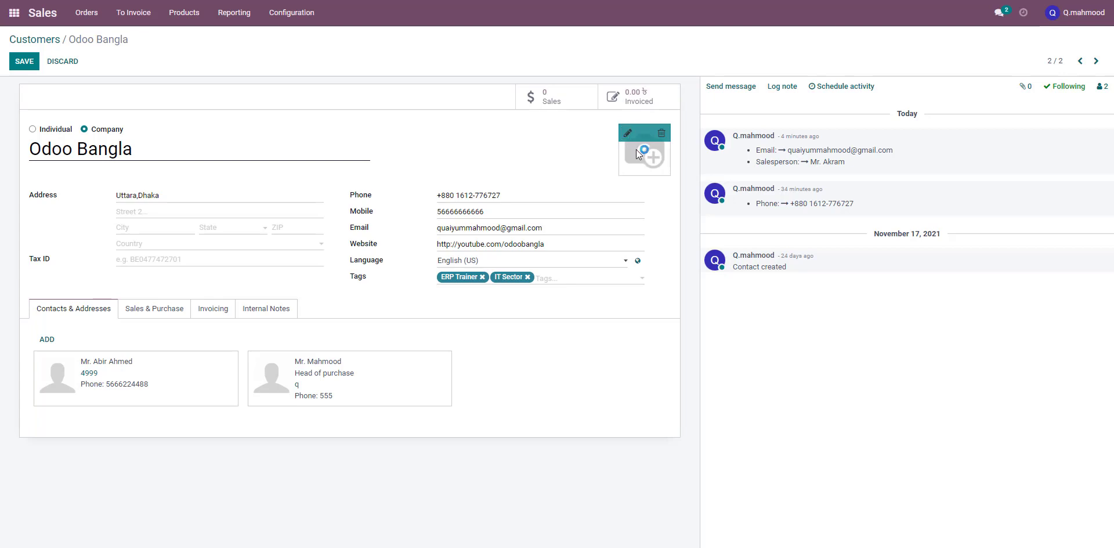
left_click(636, 148)
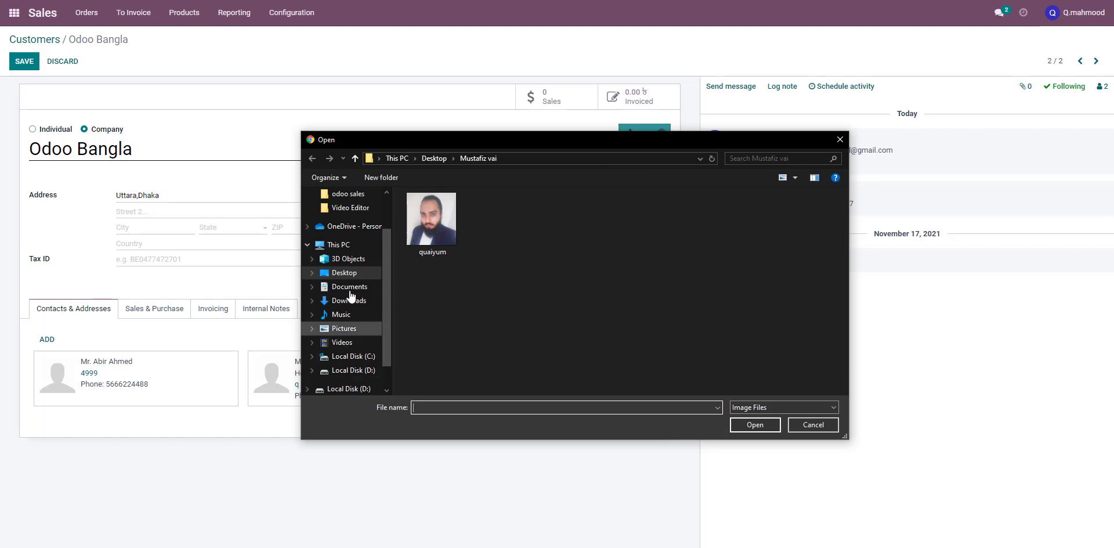
scroll(347, 272, "down", 1)
left_click(348, 259)
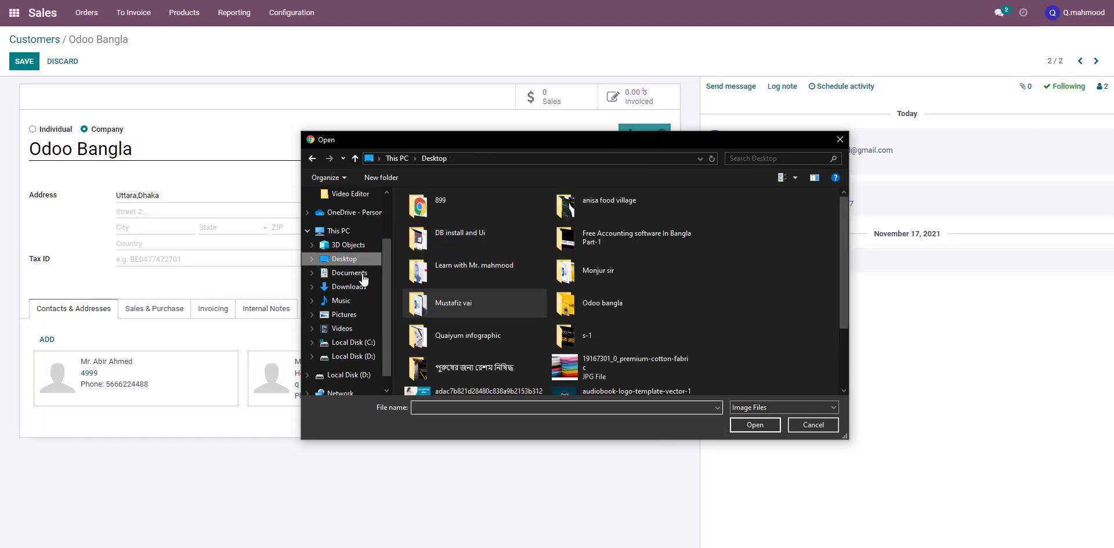
double_click(600, 307)
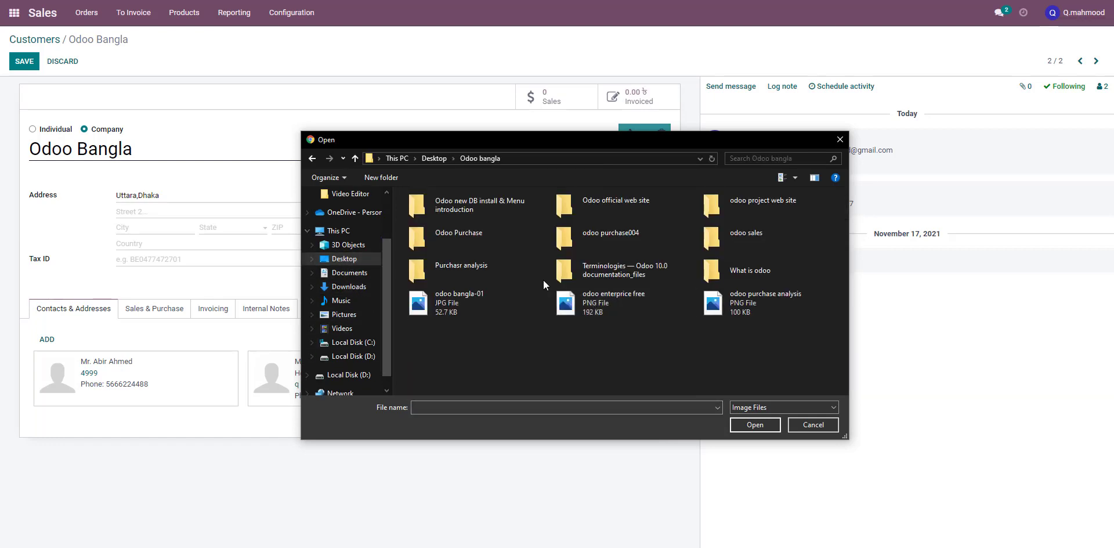
left_click(488, 316)
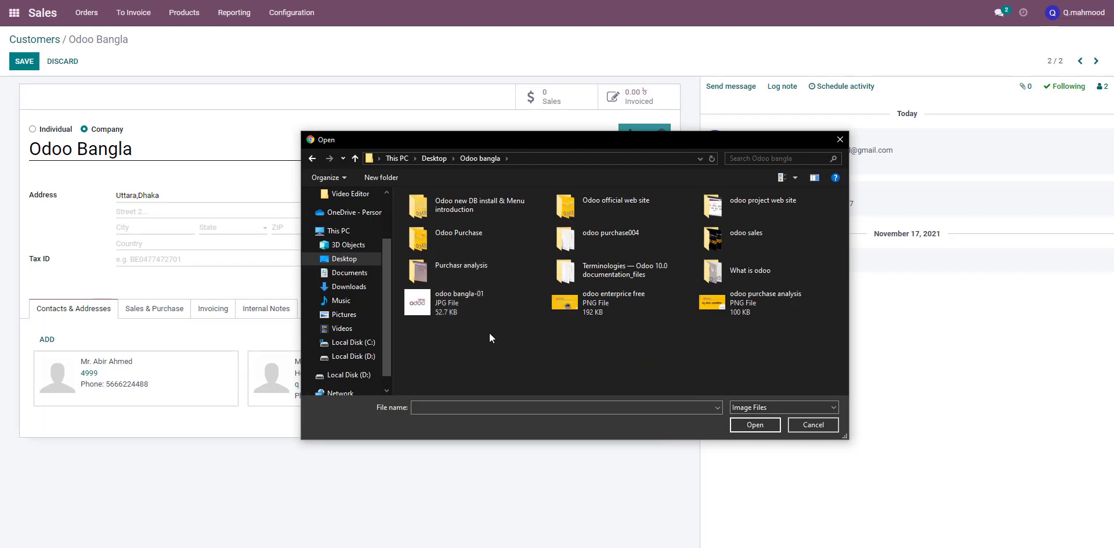
left_click(737, 425)
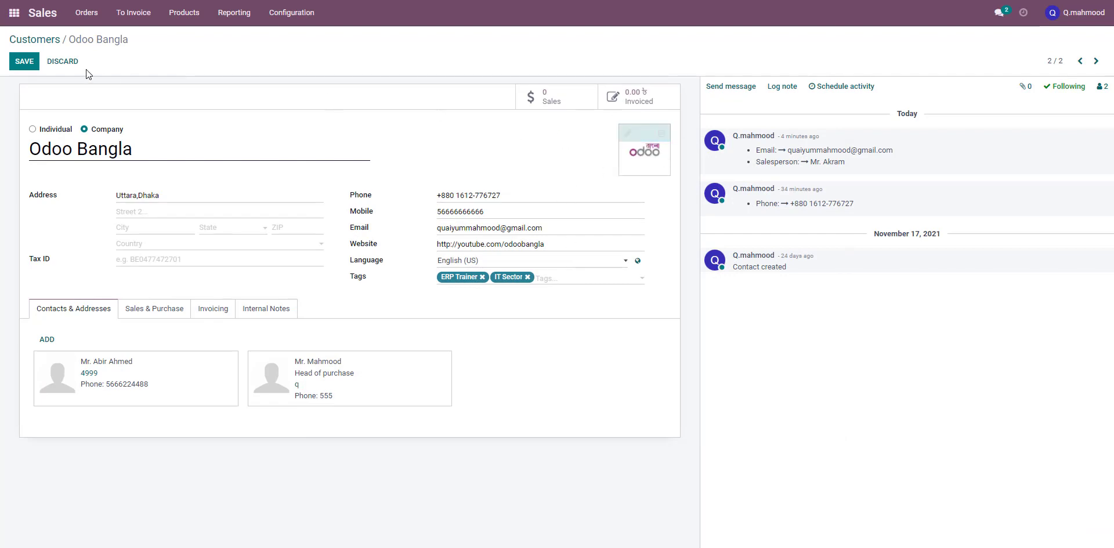
left_click(24, 61)
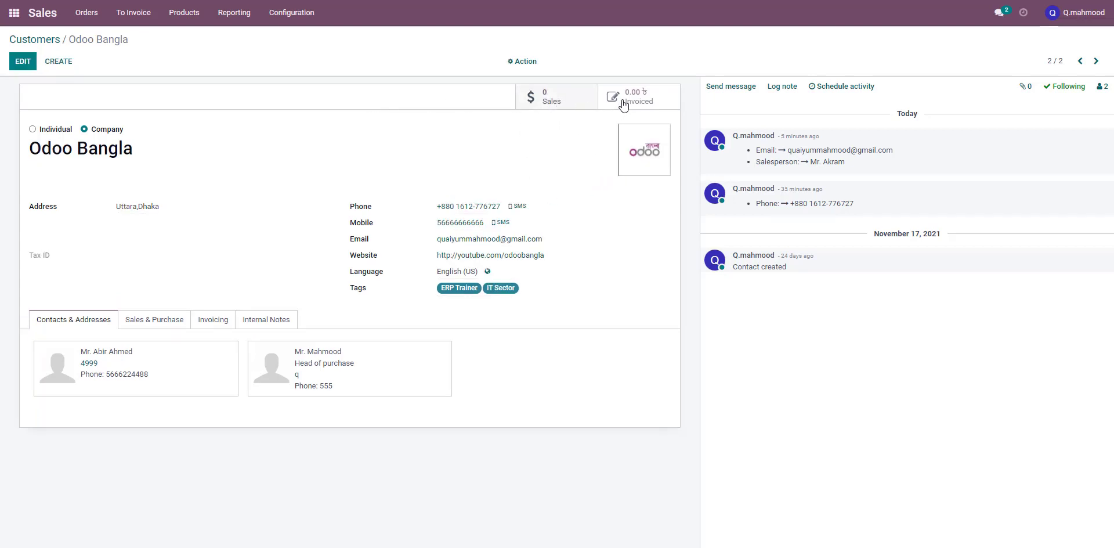
Open the customer's Sales and Invoiced smart buttons to view related quotations and invoices, returning to the record each time
left_click(547, 108)
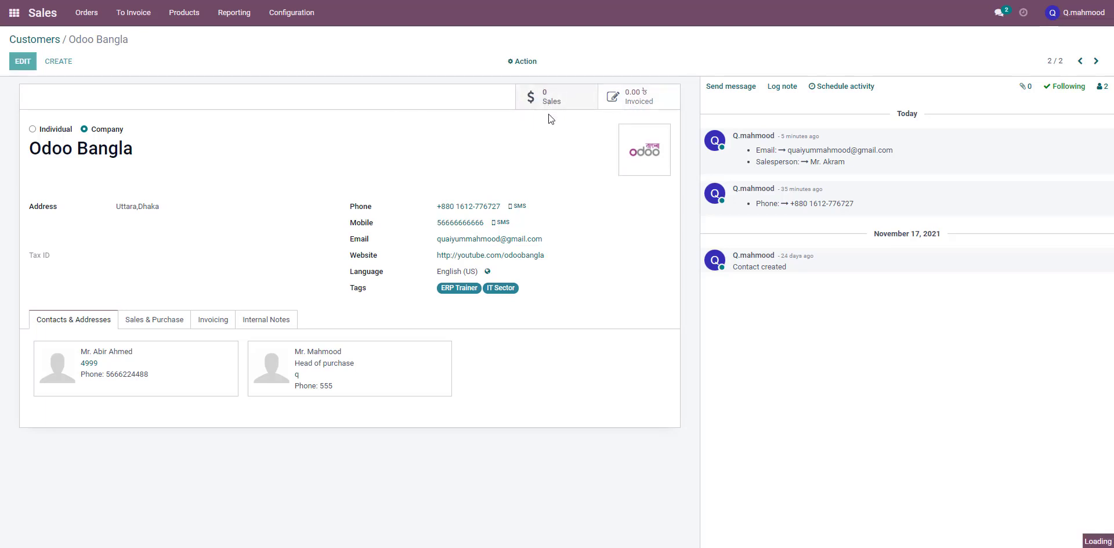
left_click(108, 46)
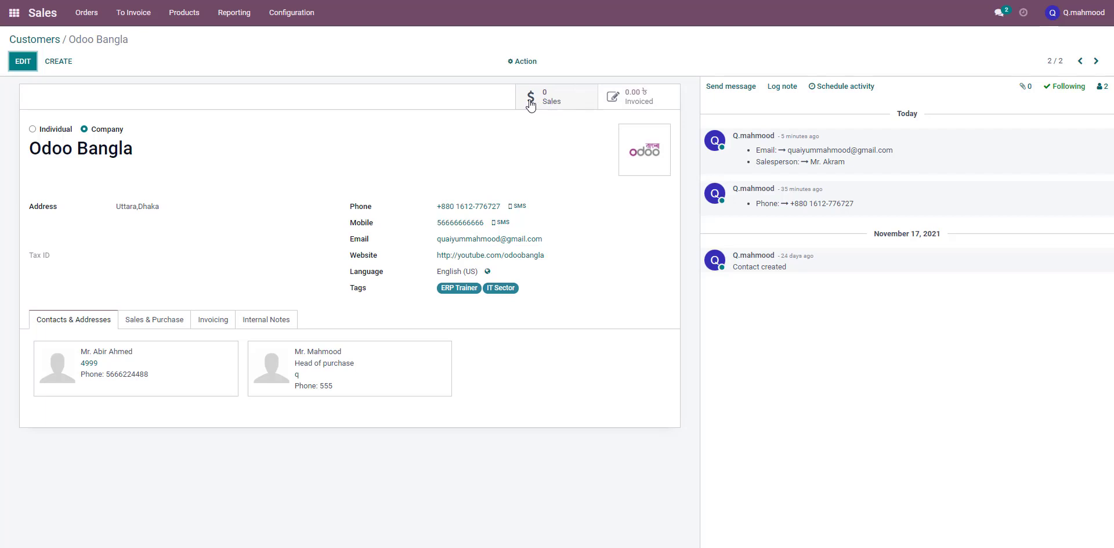
left_click(556, 104)
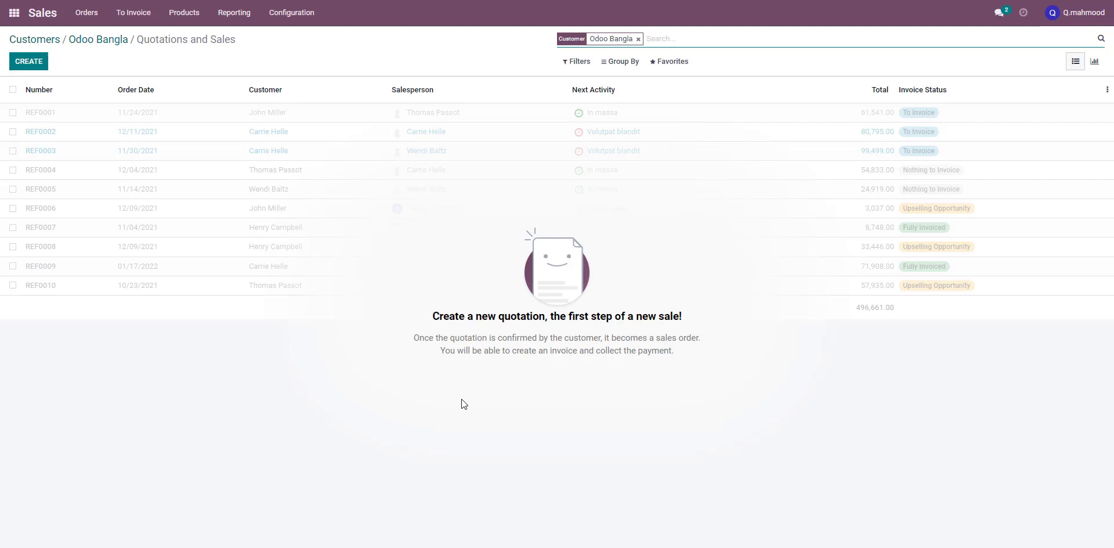
left_click(112, 47)
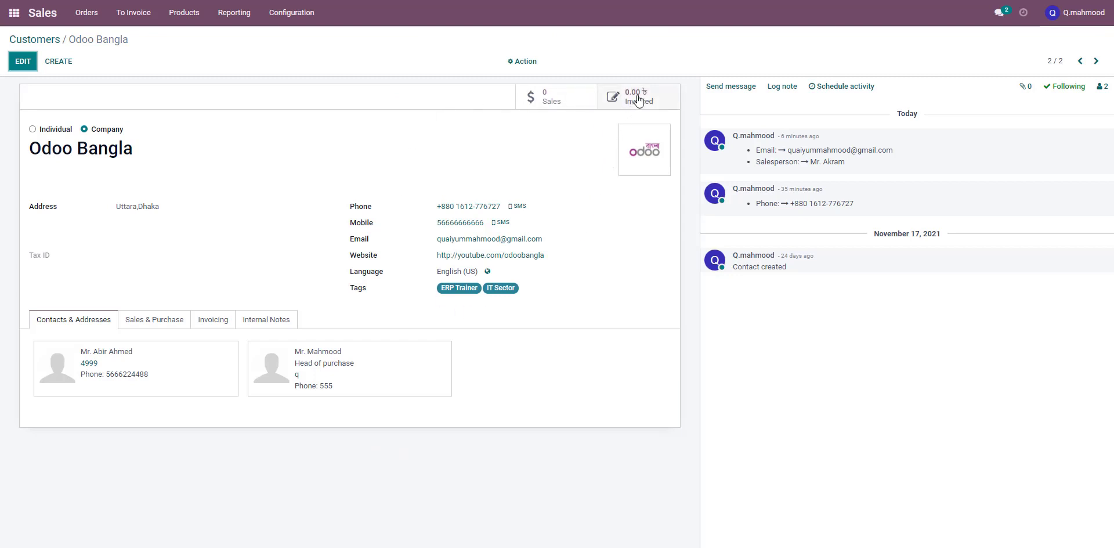
left_click(639, 100)
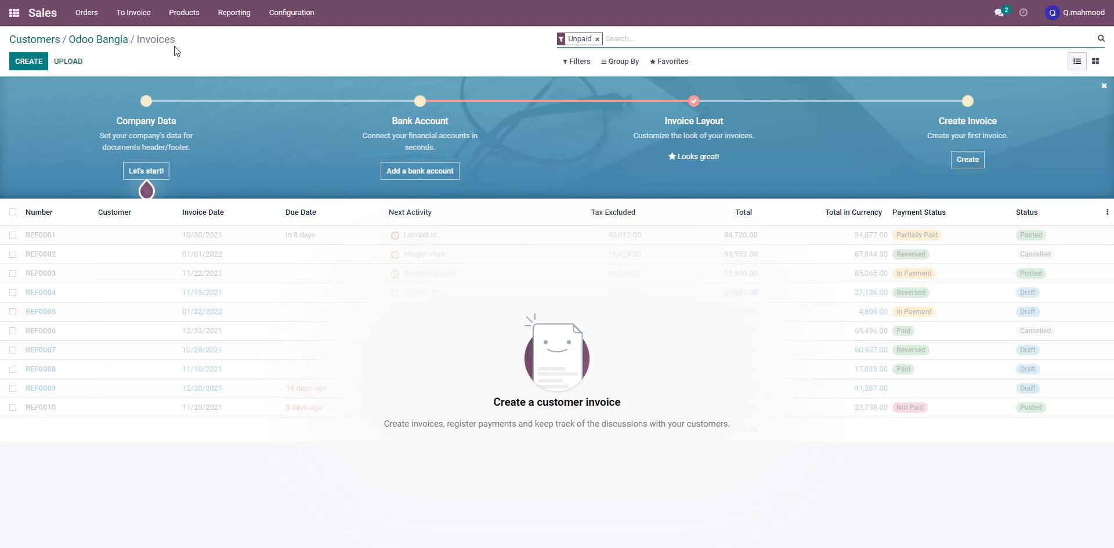
left_click(105, 39)
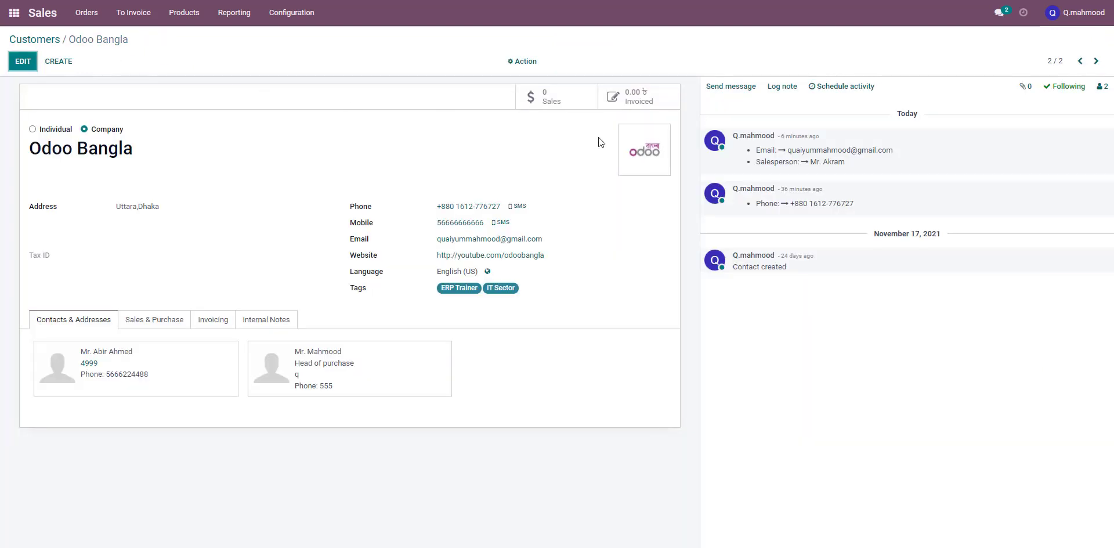
Download the customer as a vCard and open the downloaded Odoo Bangla.vcf file
left_click(522, 61)
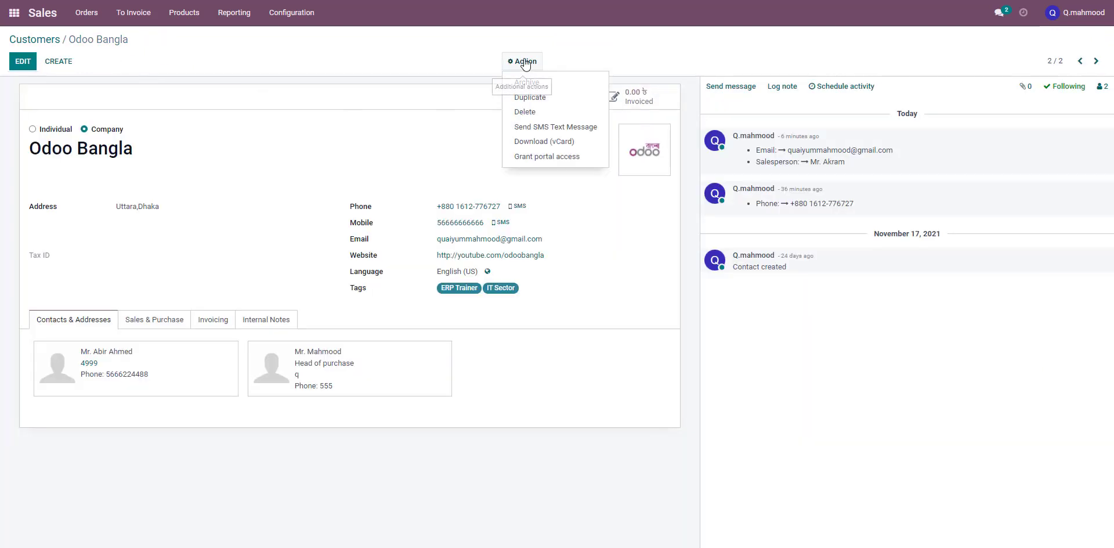
left_click(559, 148)
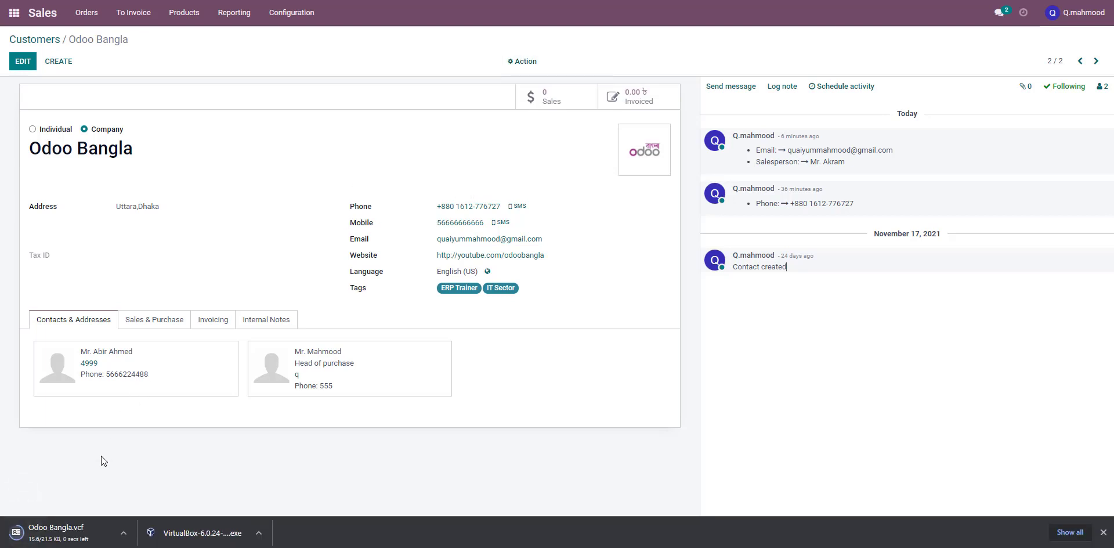
left_click(90, 530)
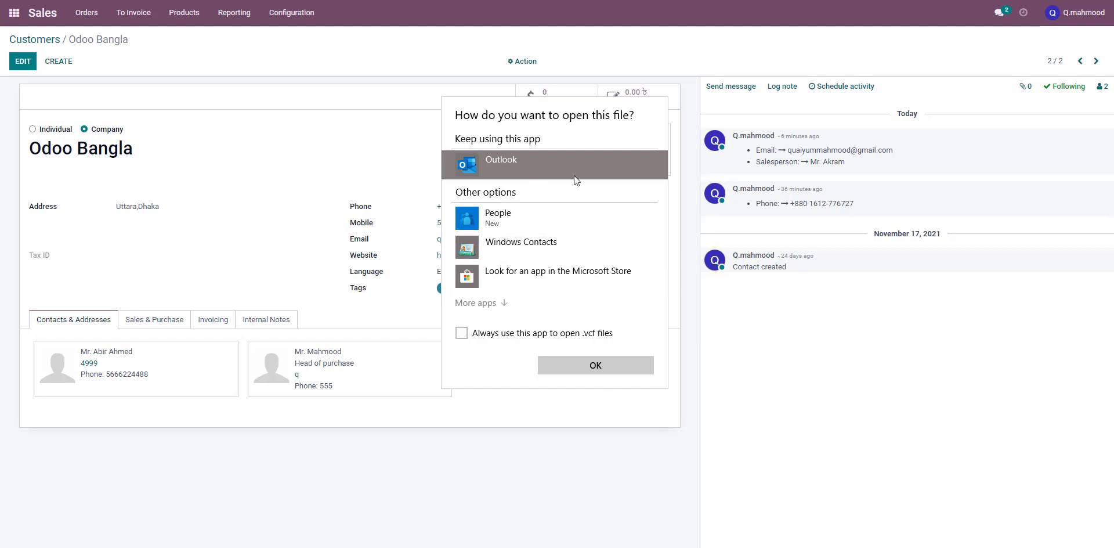
left_click(590, 455)
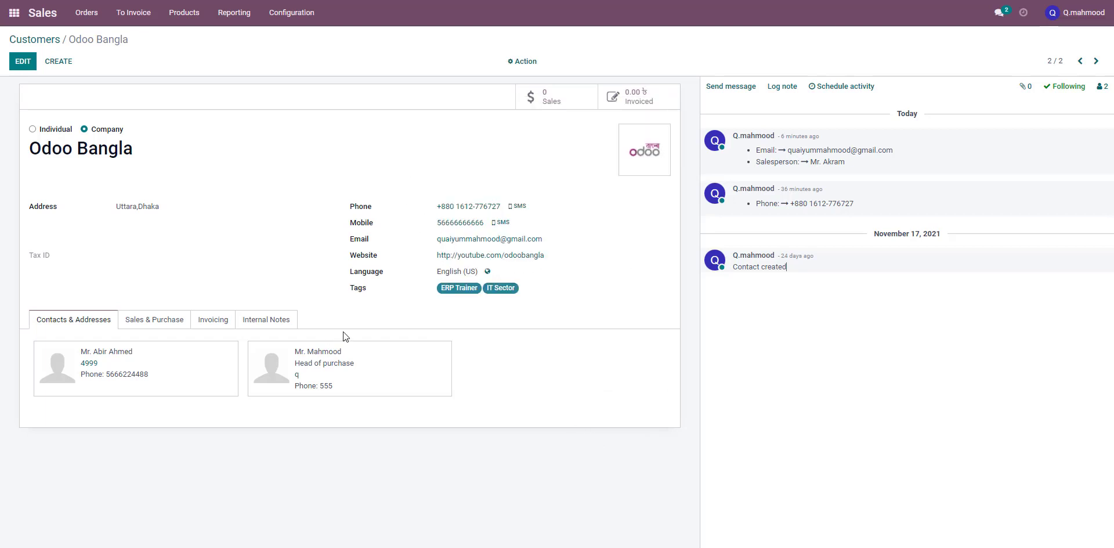
left_click(528, 62)
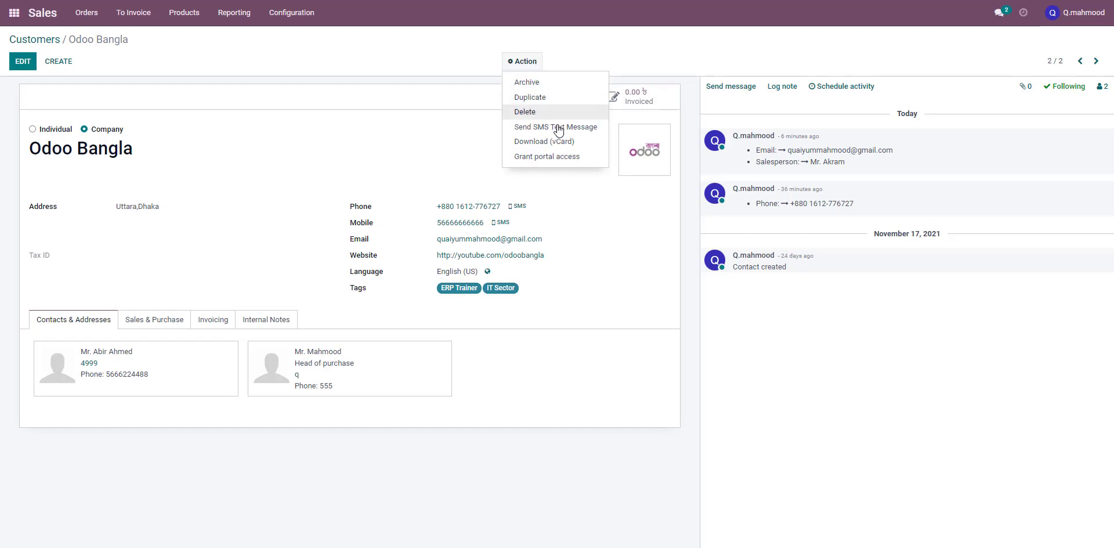
left_click(722, 185)
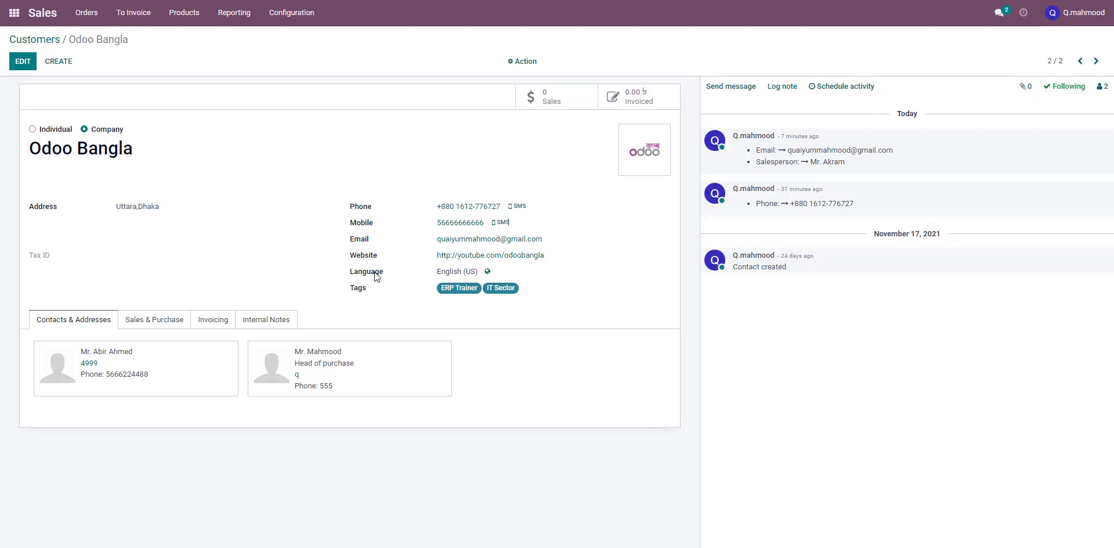
Go to the Orders section of the Sales app
mouse_move(375, 276)
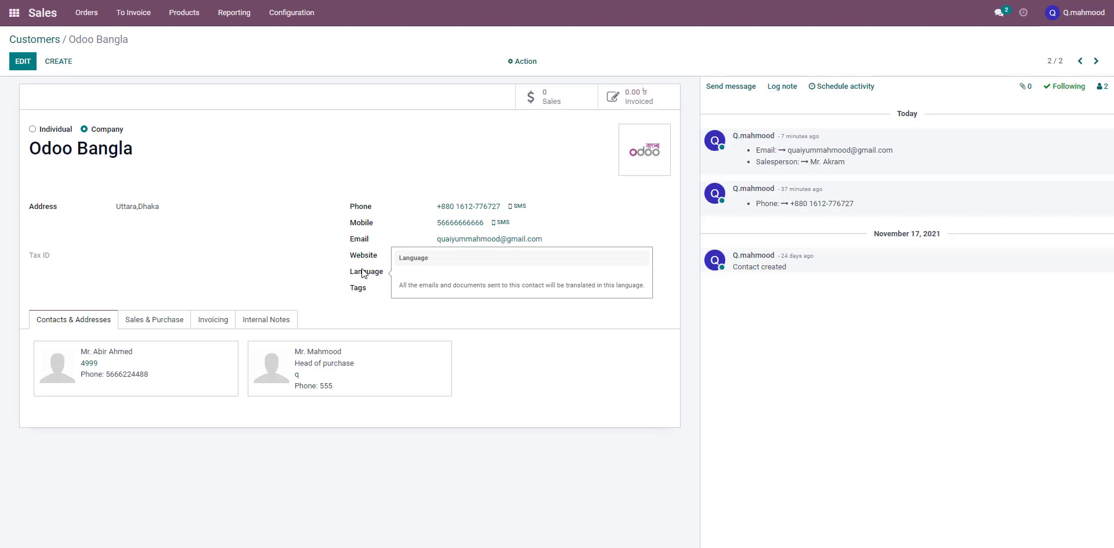
left_click(94, 22)
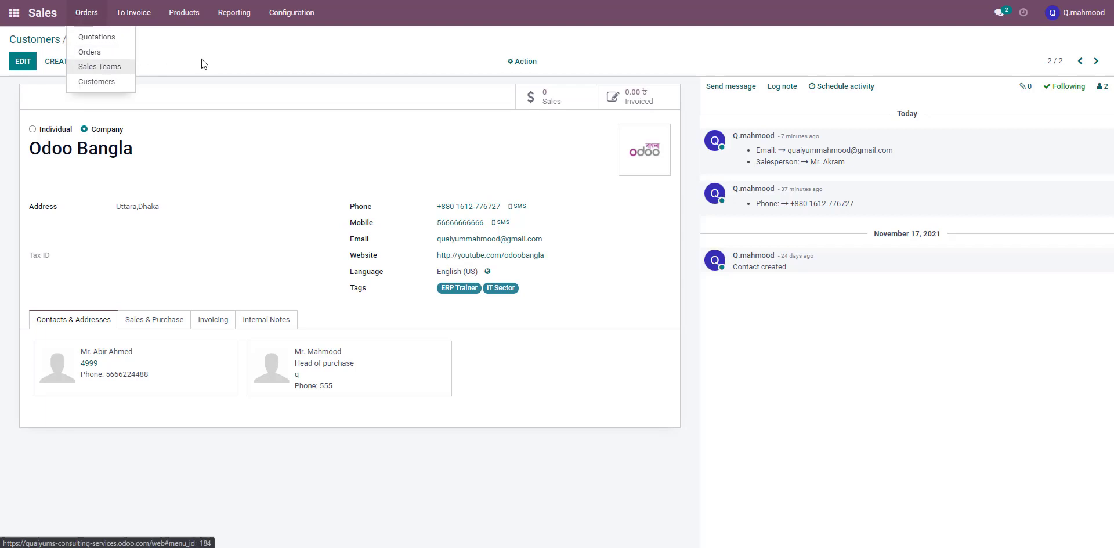